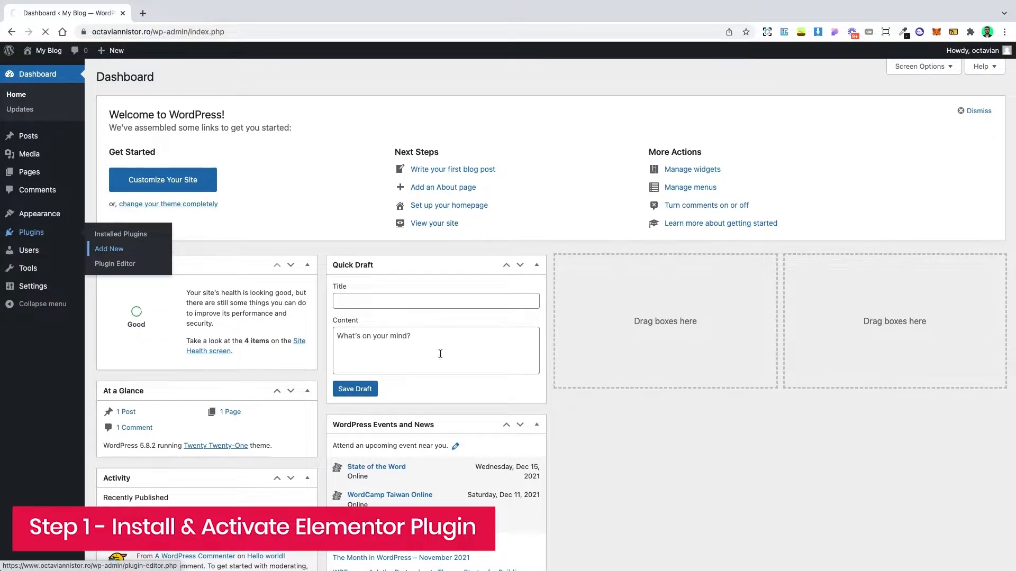
Step: Search the plugin directory for "elementor", then install and activate the Elementor Website Builder plugin
left_click(900, 106)
type("elemento")
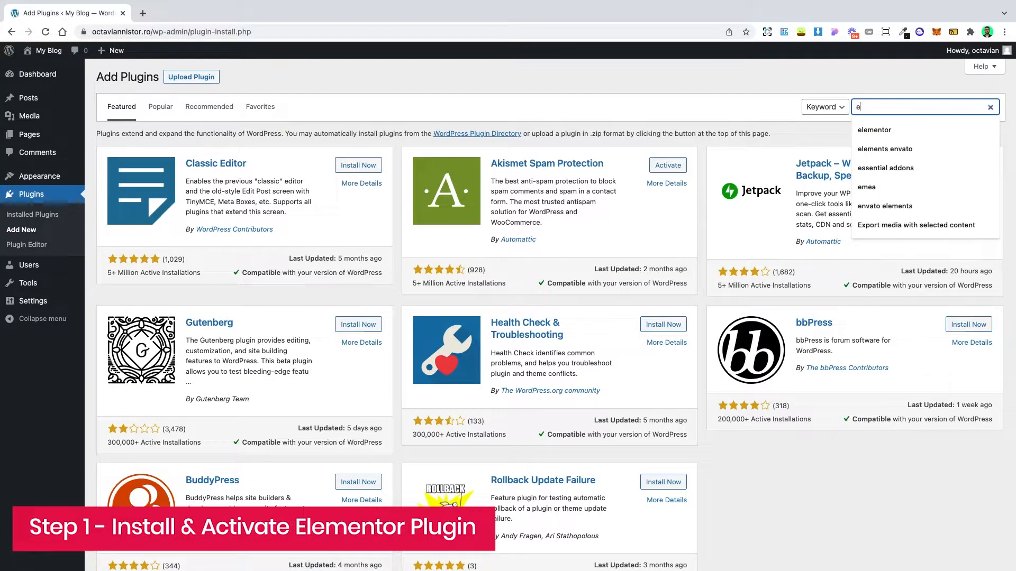
type("r")
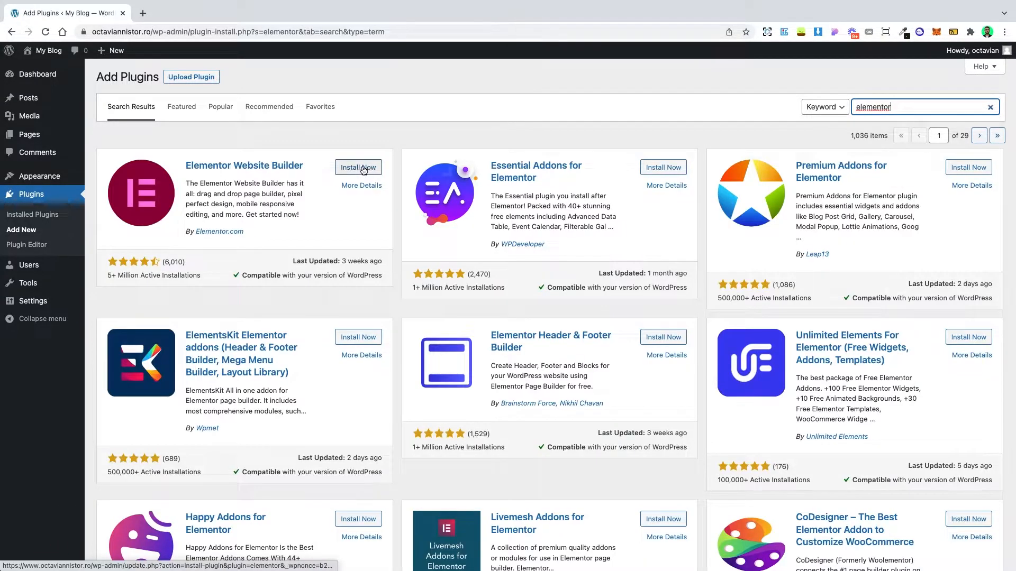
left_click(362, 168)
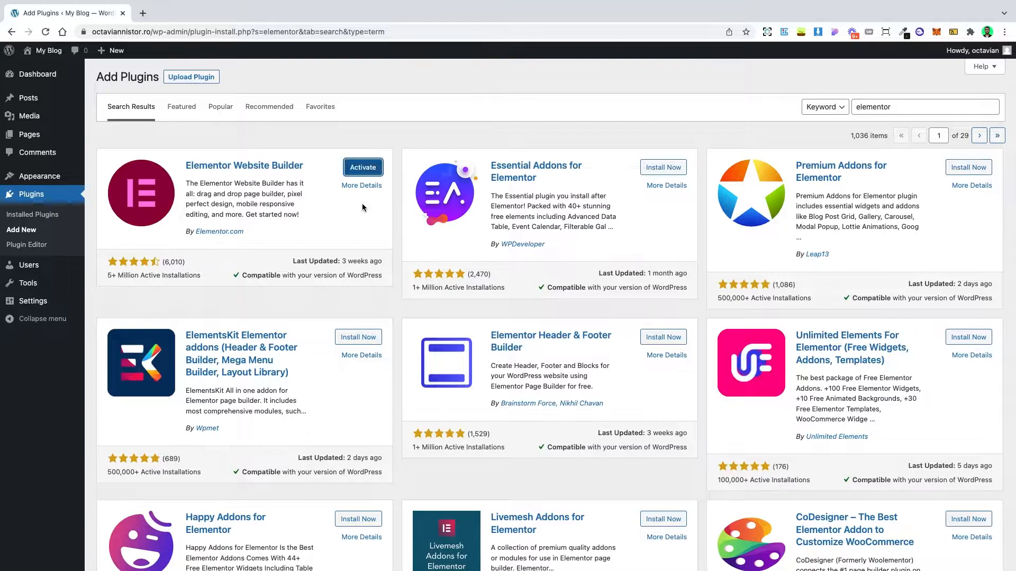
left_click(362, 168)
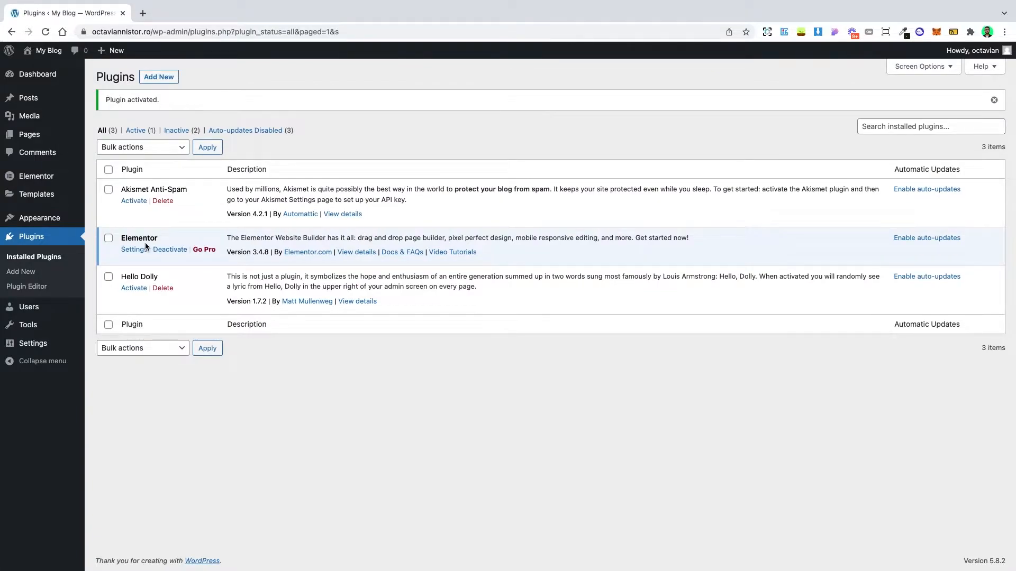
left_click_drag(126, 238, 169, 241)
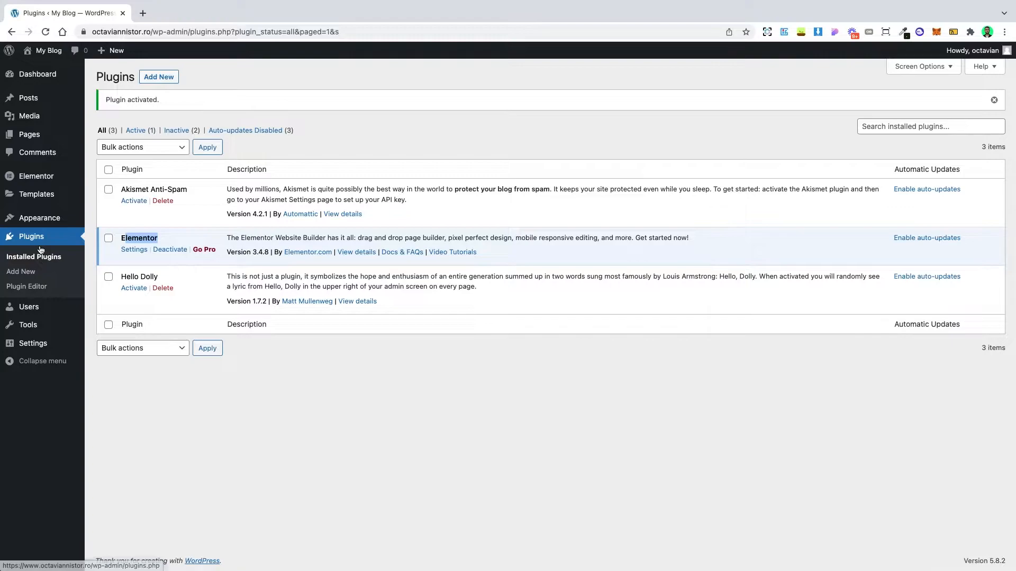
Step: Add a new Elementor landing page from the site's template section
mouse_move(37, 197)
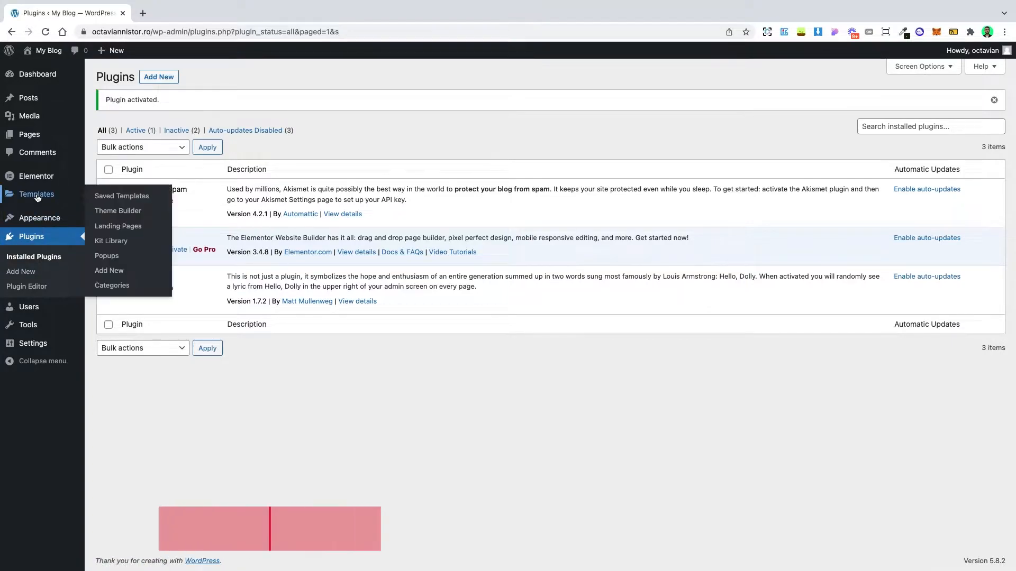
left_click(114, 229)
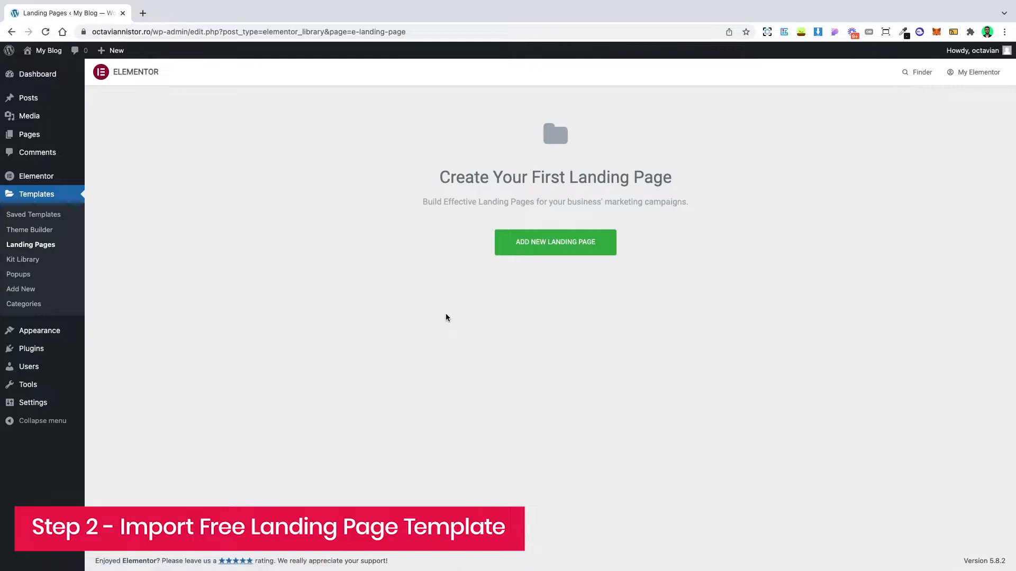
left_click(550, 249)
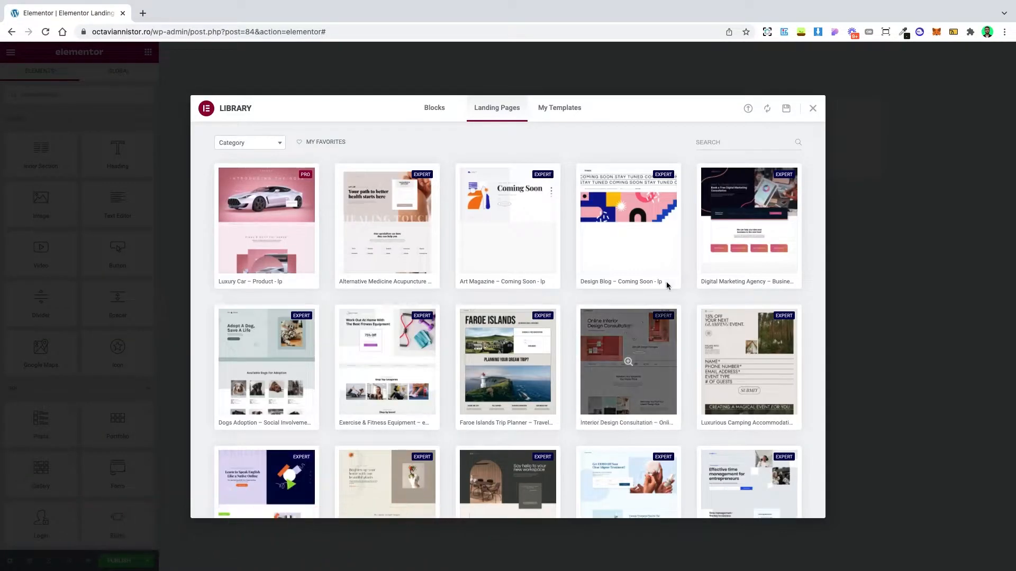
Step: Search the landing page template library for "conference" and for "car" templates
left_click(726, 143)
type("co")
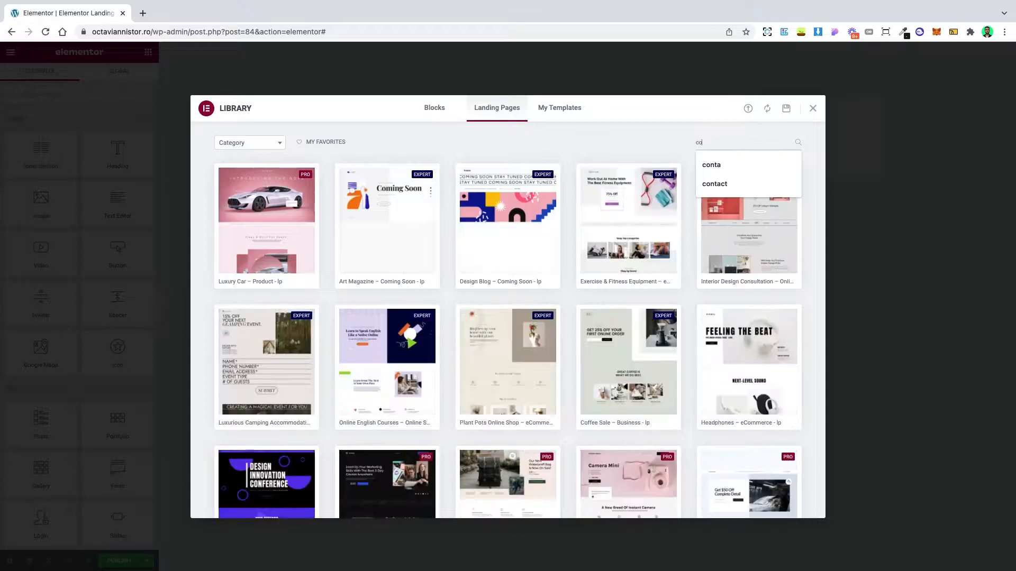
type("nference")
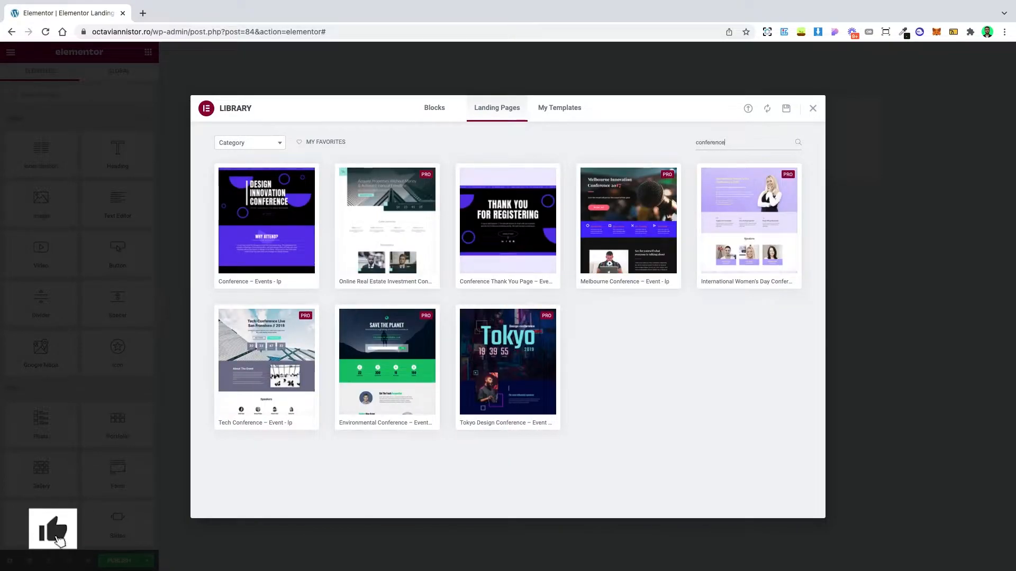
key("BackSpace")
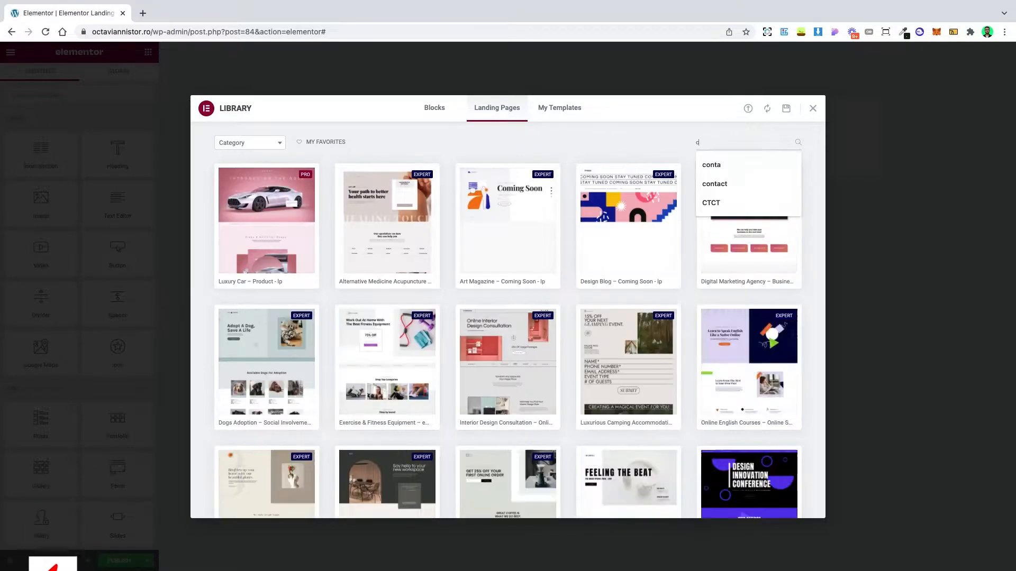
type("car")
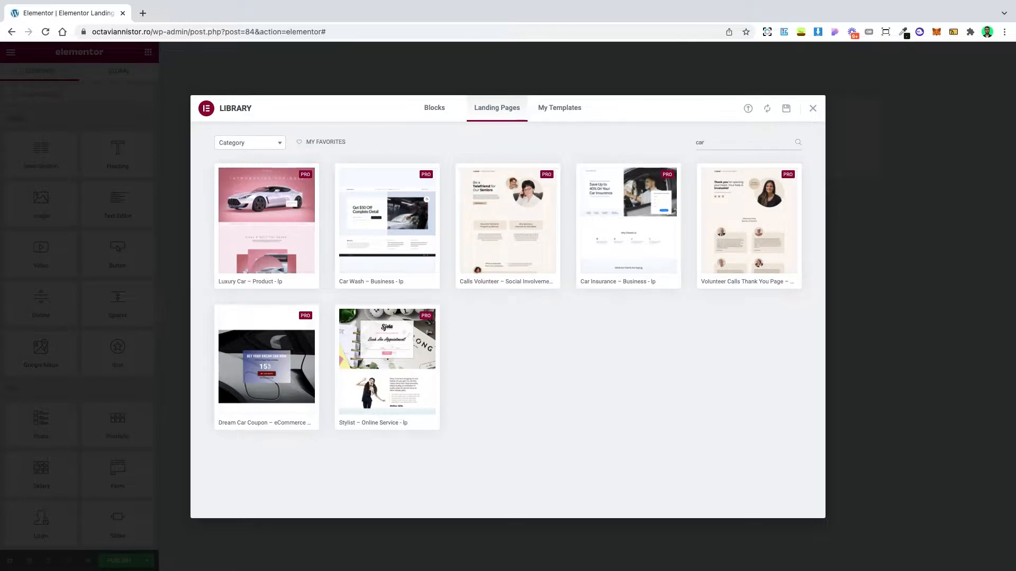
Step: Search the library for "medic", insert the Medical center – Online service template and connect the site to the Template Library
type("medic")
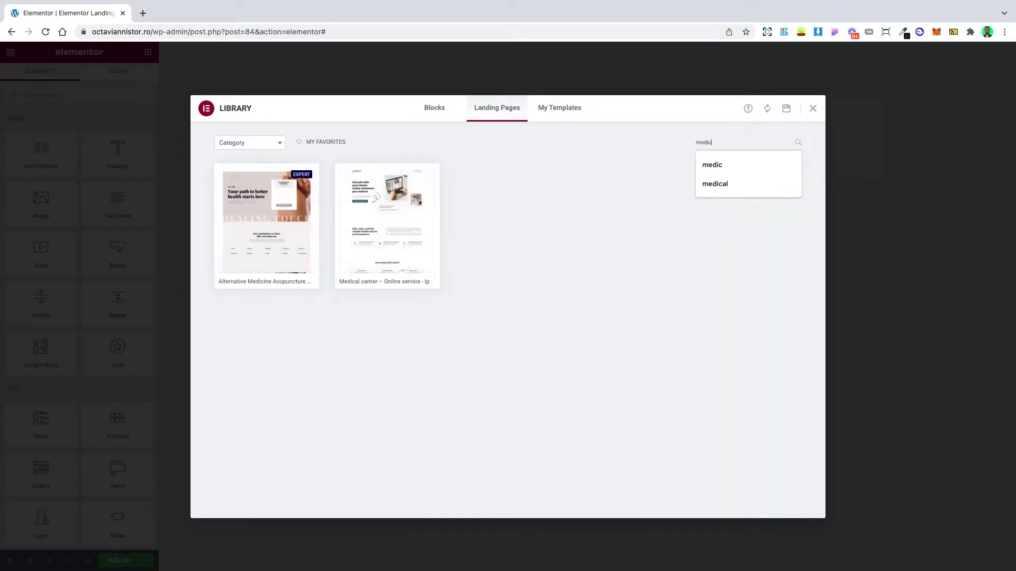
mouse_move(398, 215)
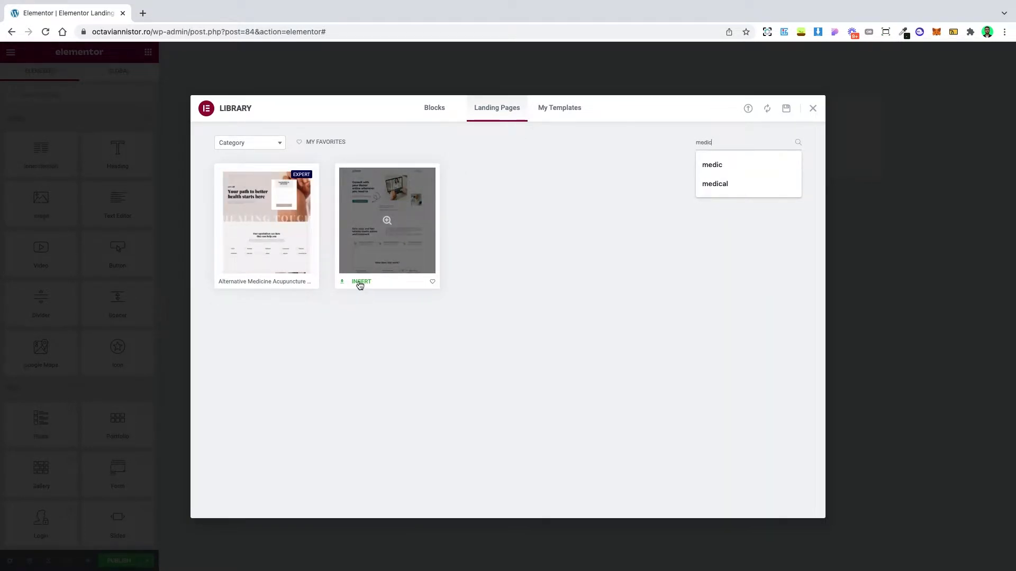
left_click(361, 282)
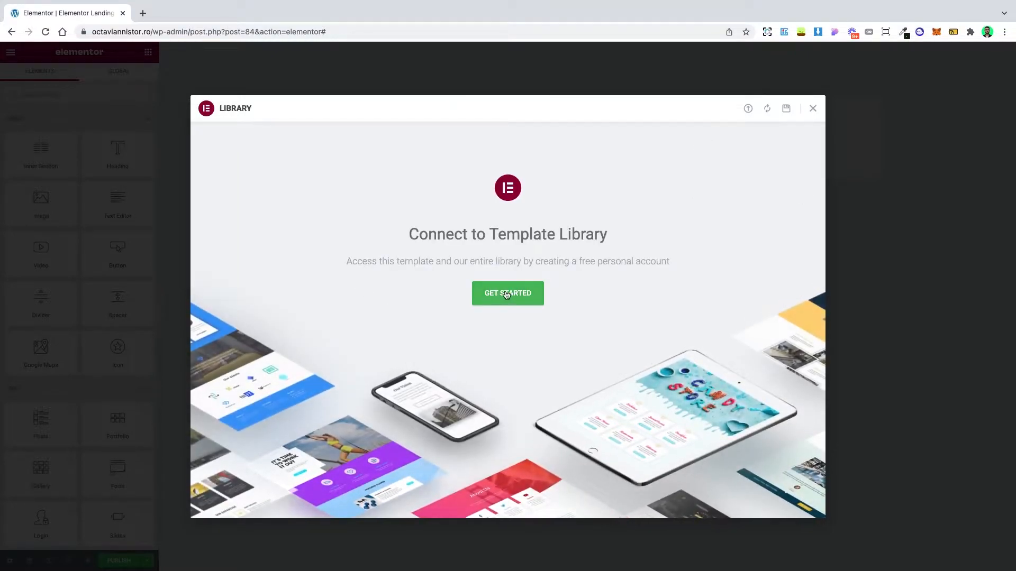
left_click(507, 294)
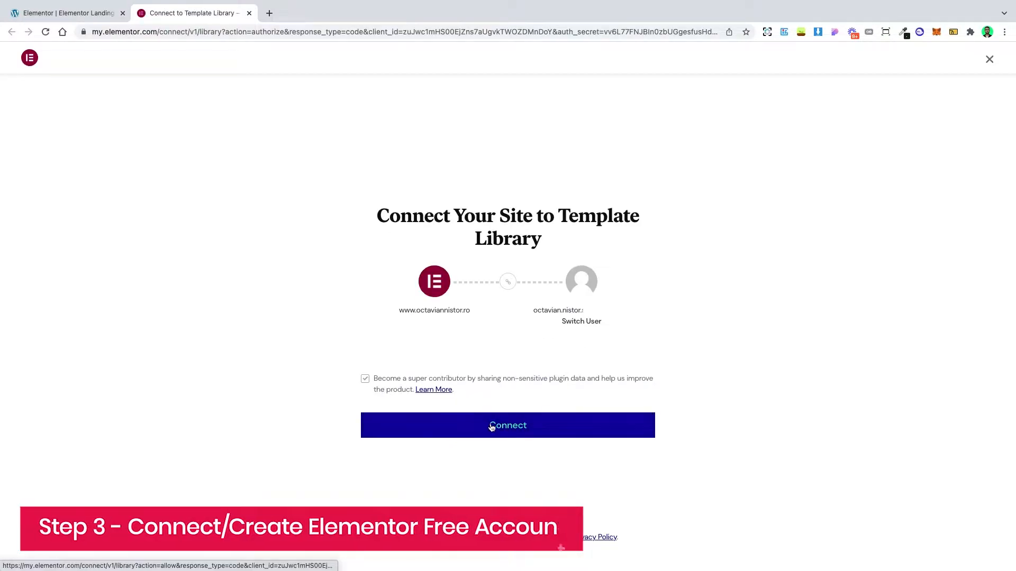
left_click(473, 421)
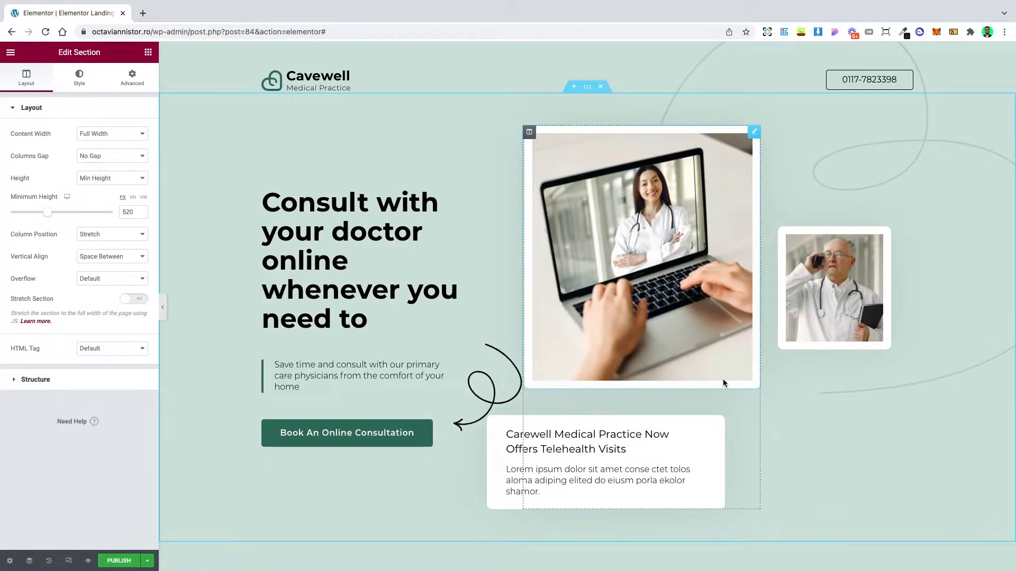
Step: Replace the main hero heading with "Consult your dentist at least twice a year"
scroll(724, 382, "down", 1)
scroll(724, 382, "down", 3)
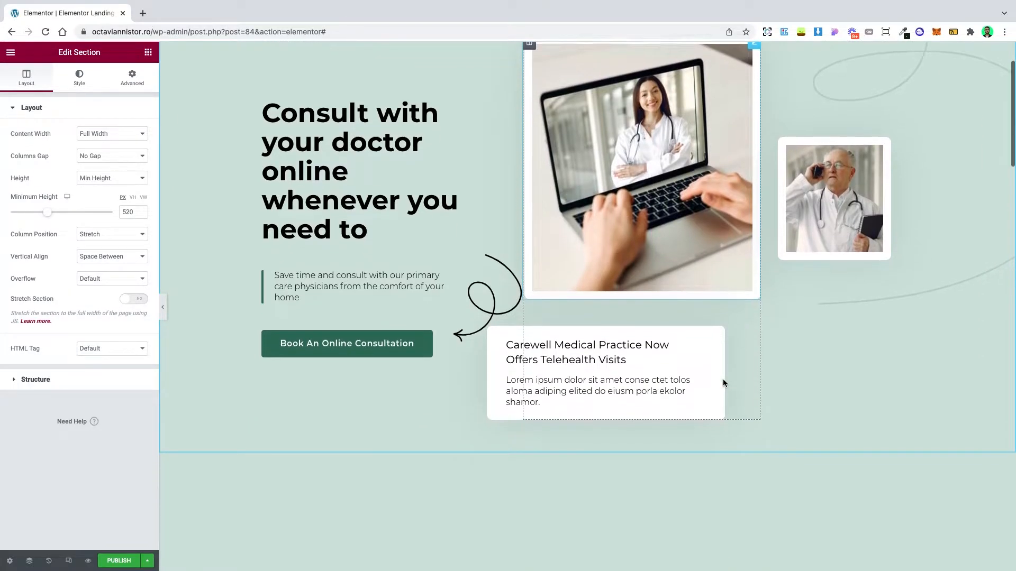
left_click_drag(1007, 109, 979, 497)
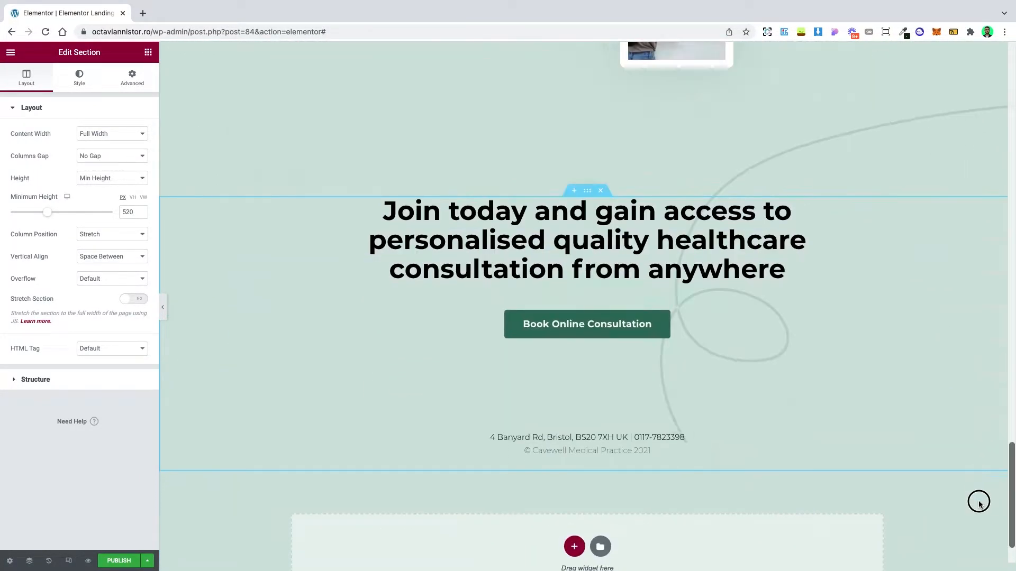
scroll(982, 317, "up", 15)
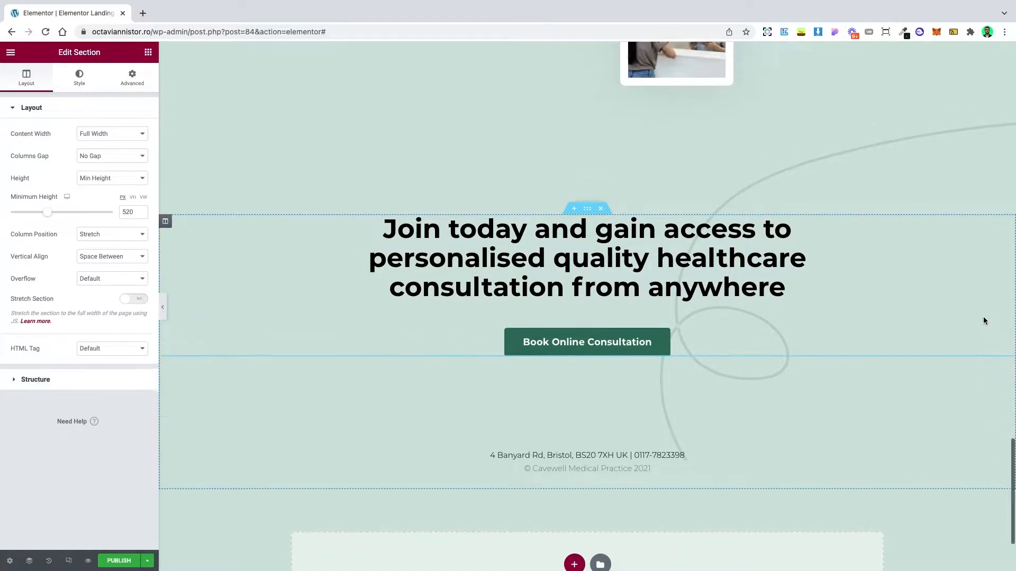
scroll(983, 321, "up", 10)
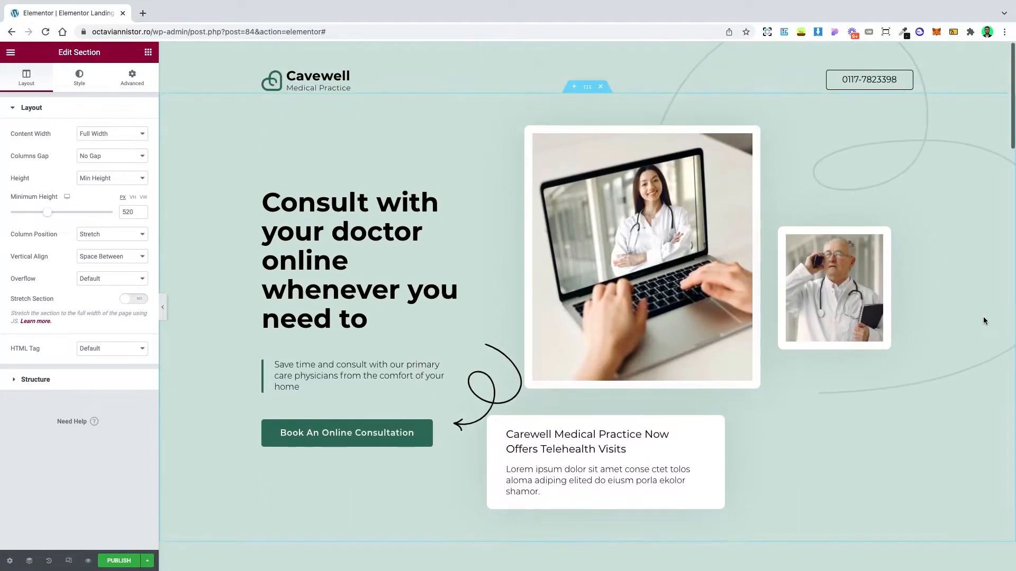
left_click(341, 202)
left_click_drag(61, 160, 2, 144)
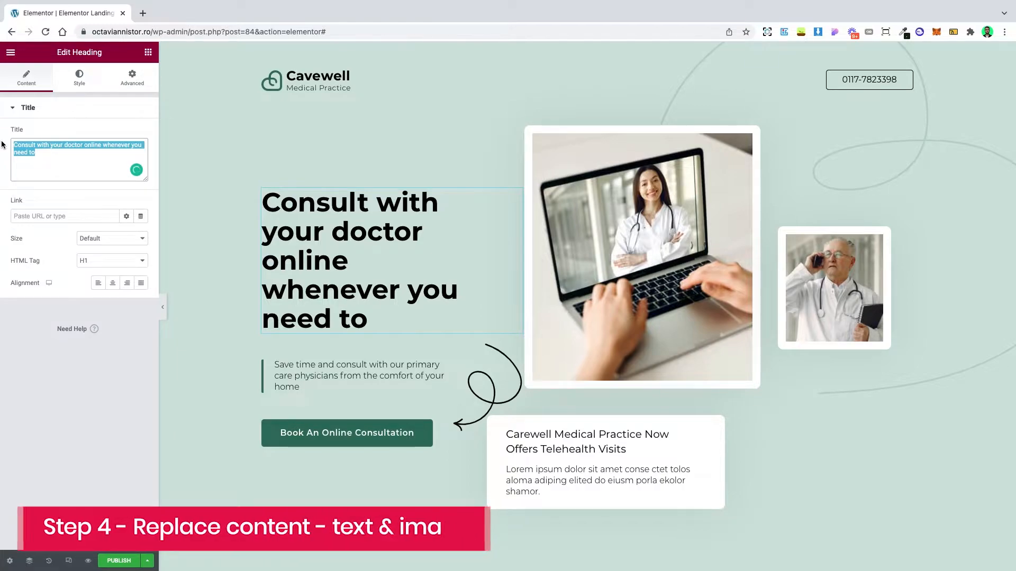
type("Consult your dentist at least")
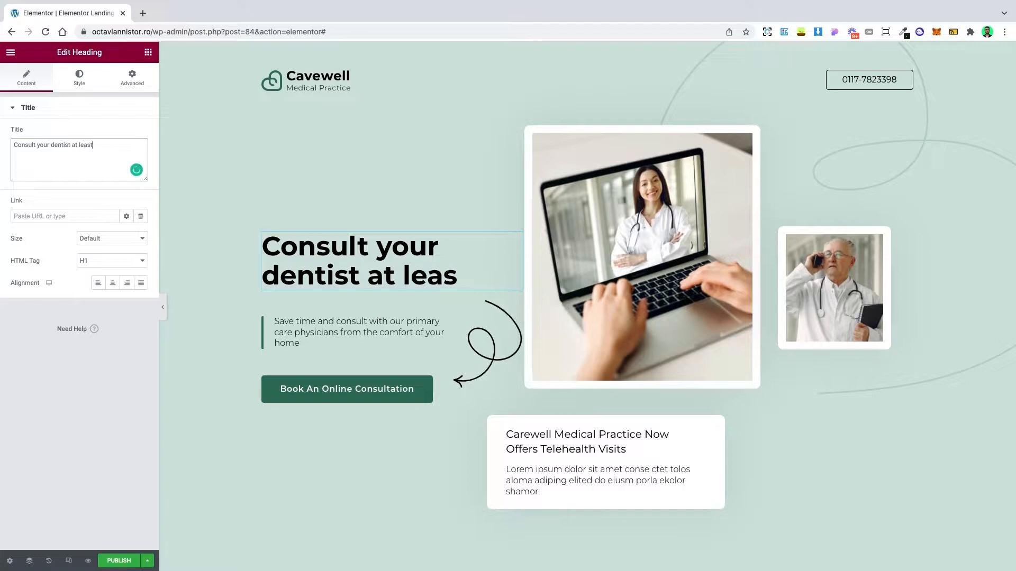
type(" twice a year")
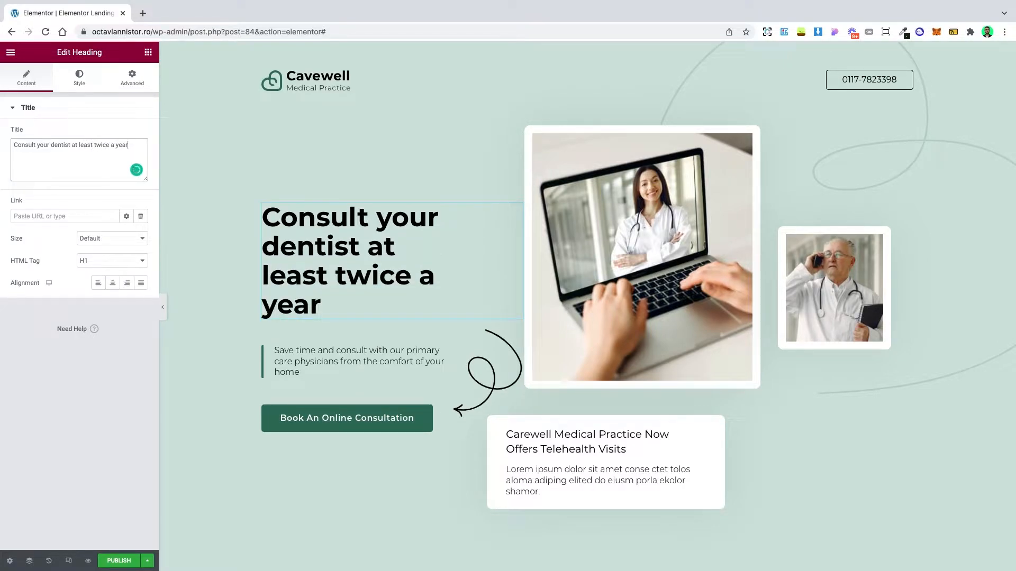
Step: Replace the short text under the hero heading with "Replace this title description with your own"
left_click(349, 362)
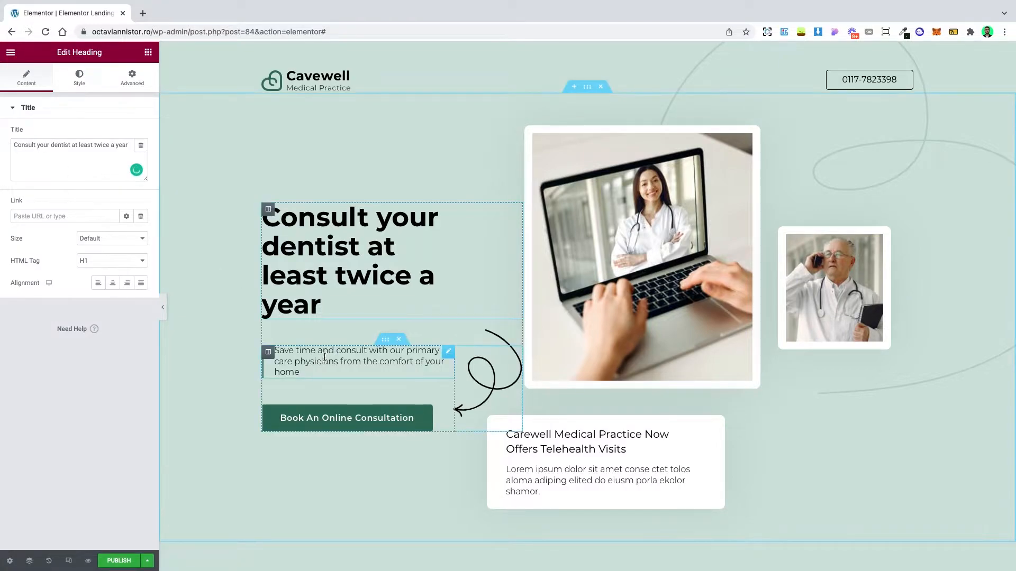
key("ctrl+a")
type("Re")
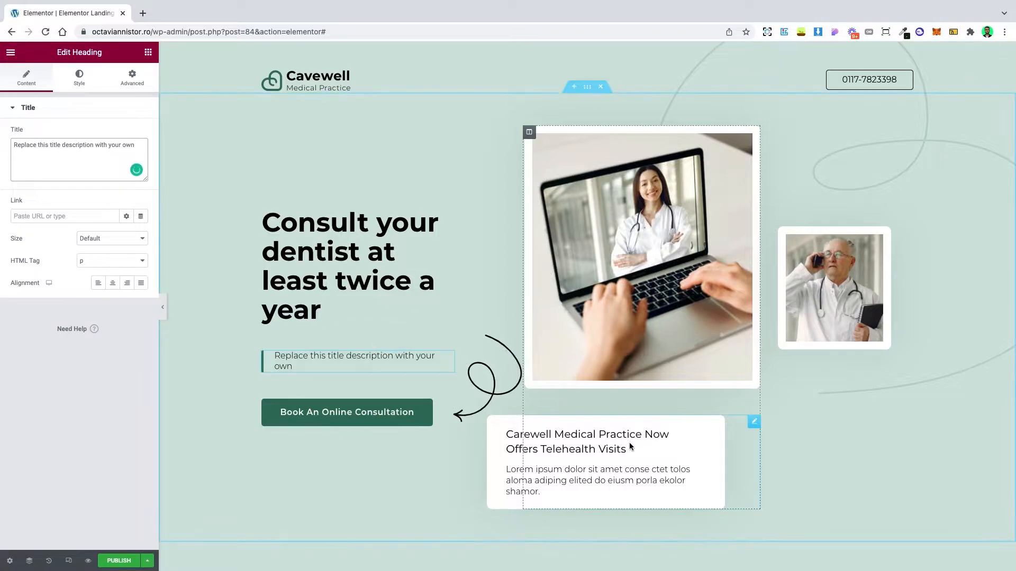
left_click(754, 133)
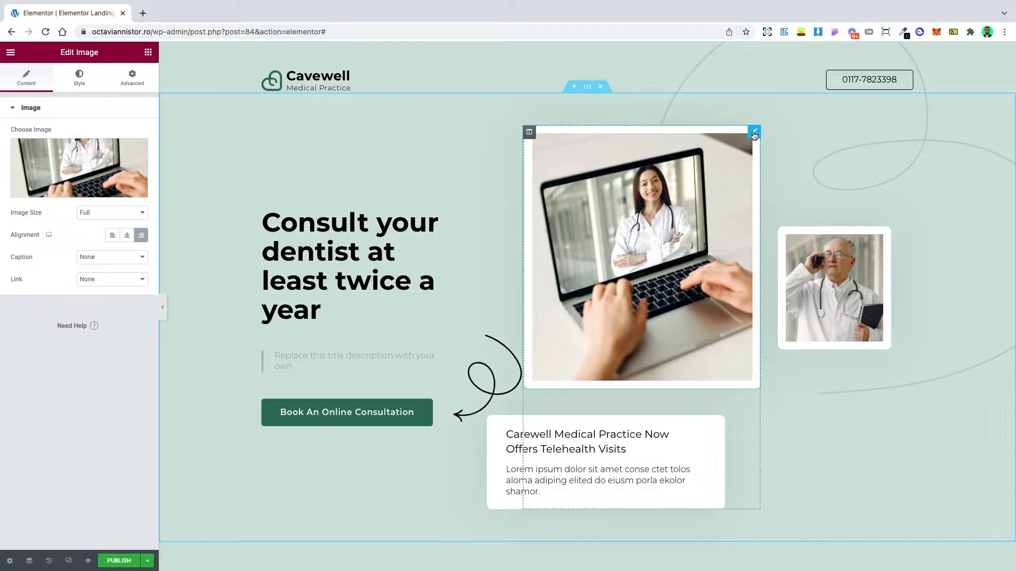
left_click(86, 162)
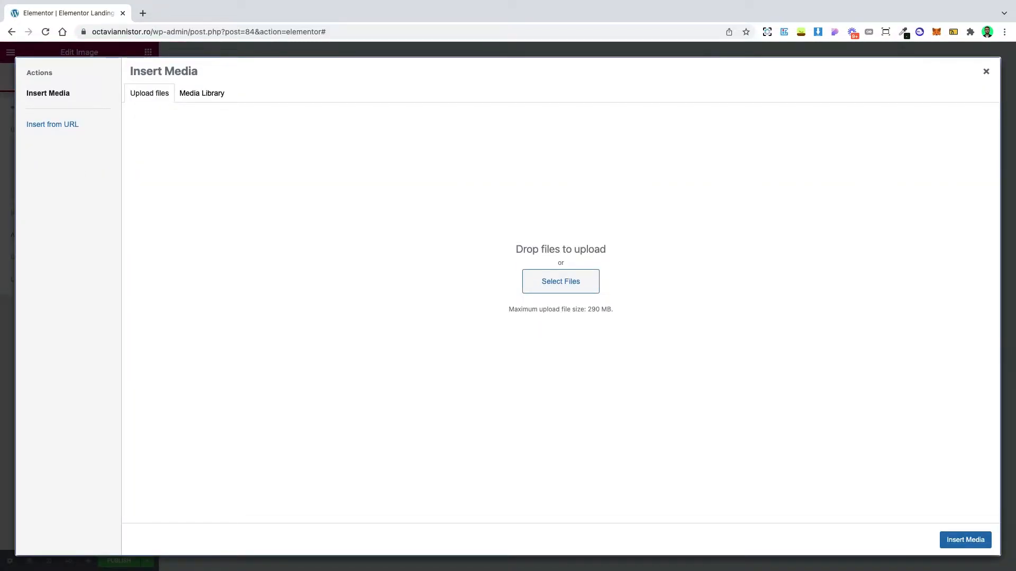
left_click_drag(111, 85, 423, 254)
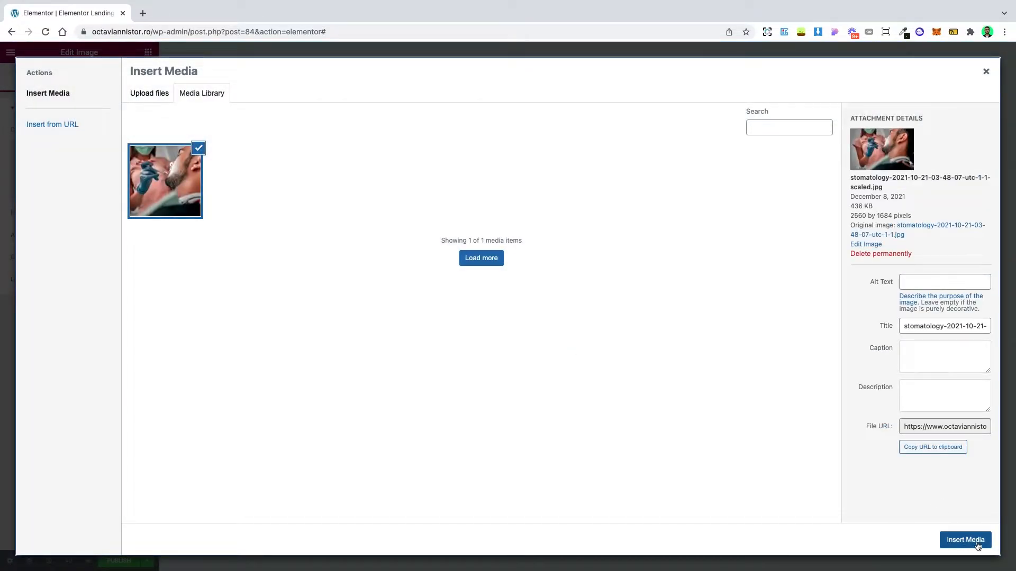
left_click(965, 540)
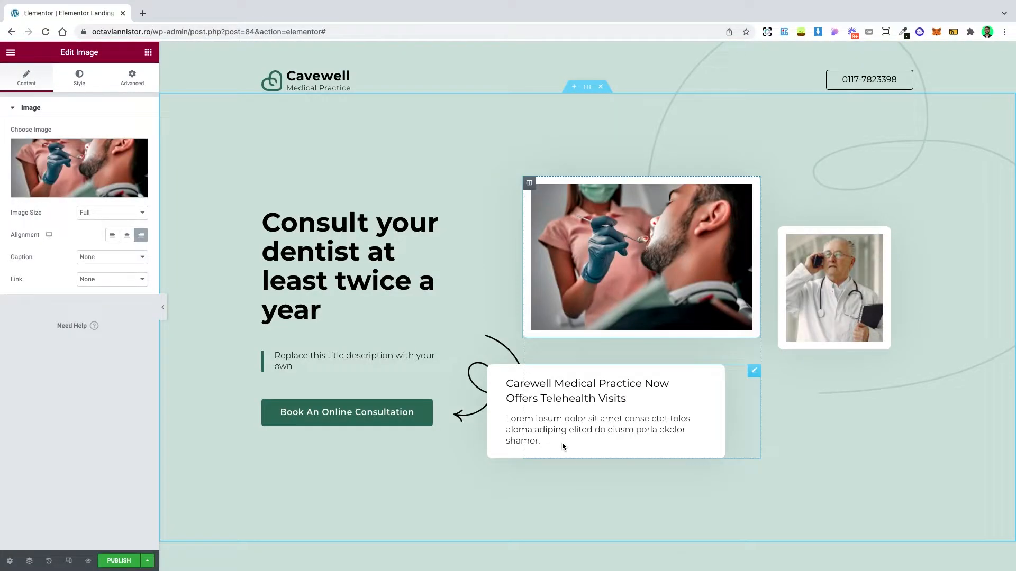
Step: Replace the small doctor image with the media library photo of a dentist in a pink top standing with crossed arms
left_click(886, 256)
left_click(79, 168)
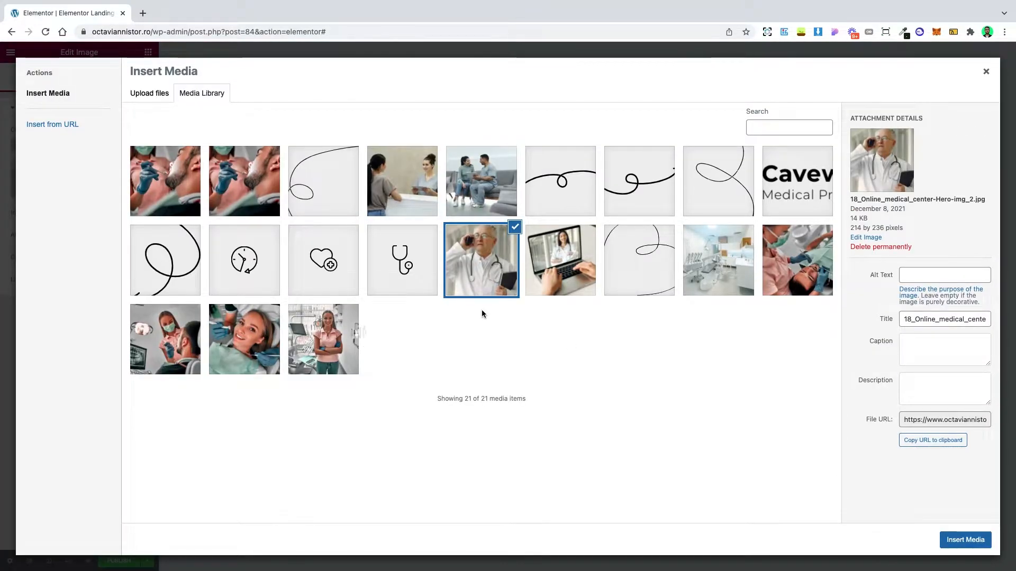
left_click(332, 354)
left_click(965, 540)
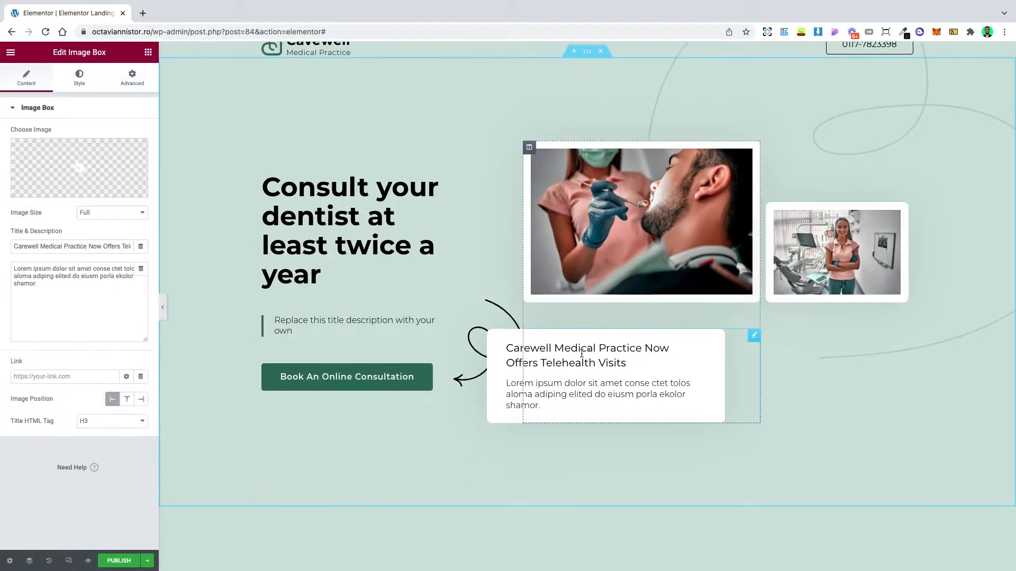
Step: Set the hero image box's title to "Replace this title" and description to "Replace the description with one that is related to your business!"
type("Replace this title")
key("ctrl+a")
type("Repl")
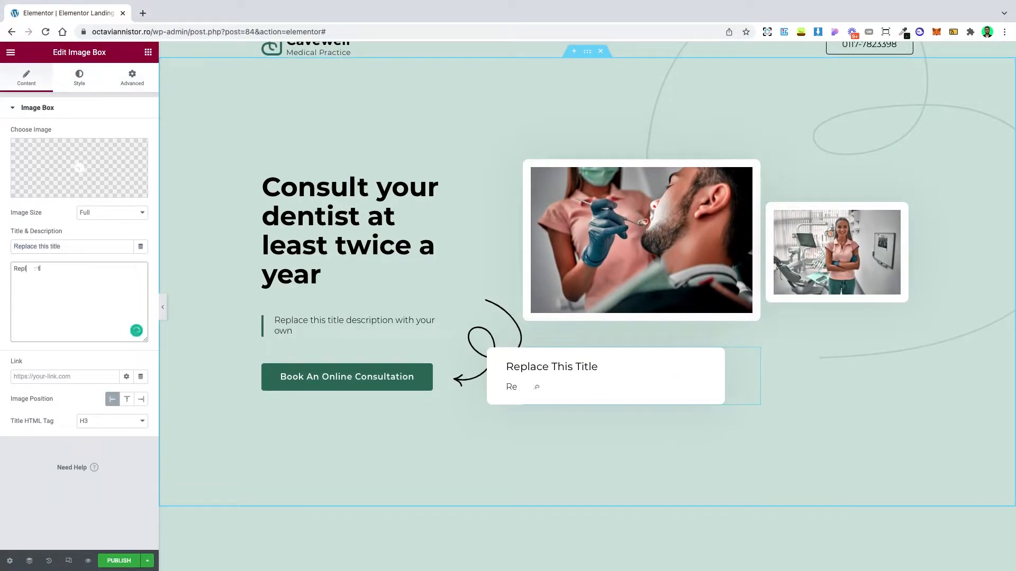
type("ace the description with one that is related to your business")
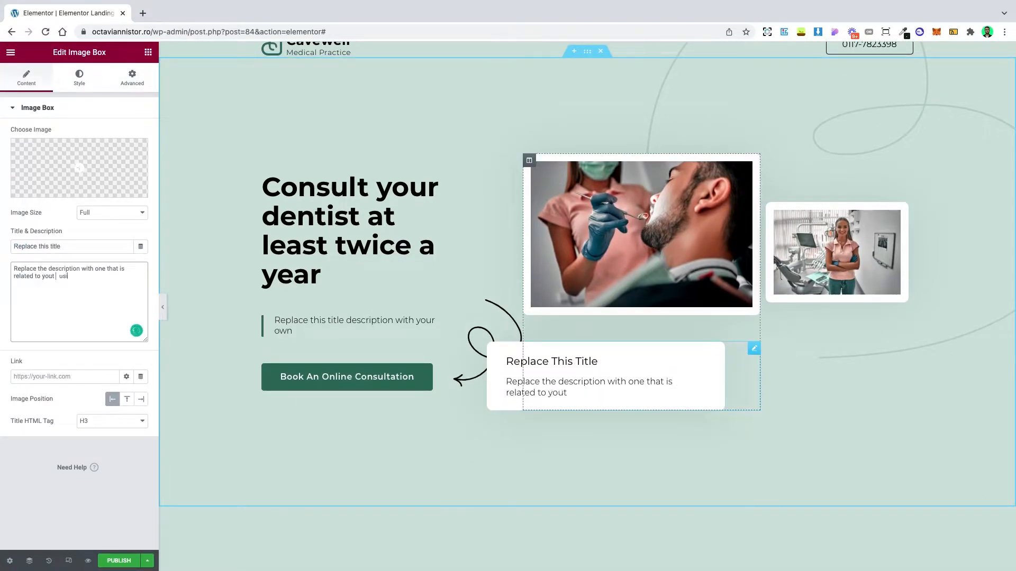
type("!")
Step: Set the hero button's text to "Call us today" and its link to a tel: address with the practice's phone number
left_click(370, 377)
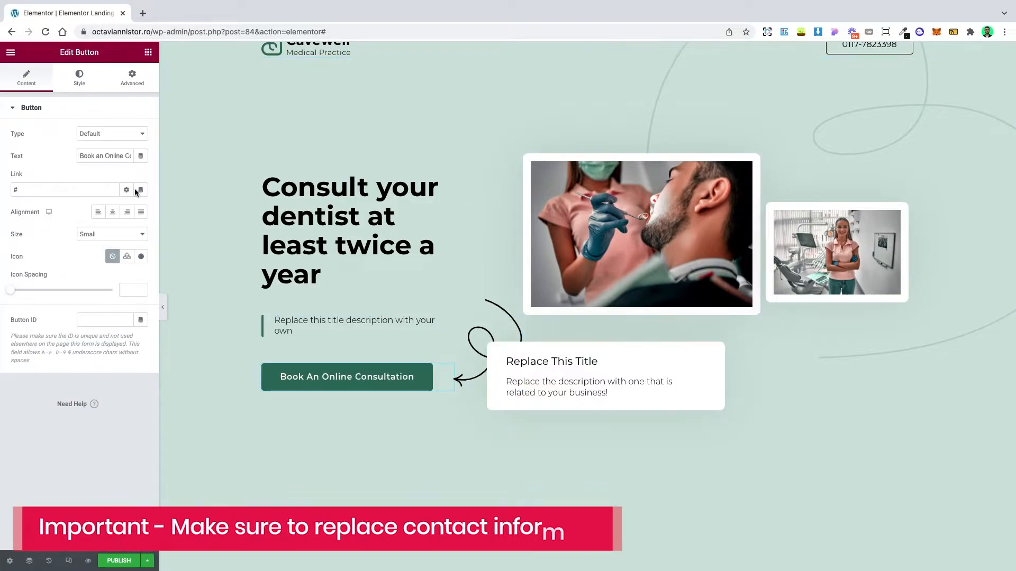
left_click(101, 155)
key("ctrl+a")
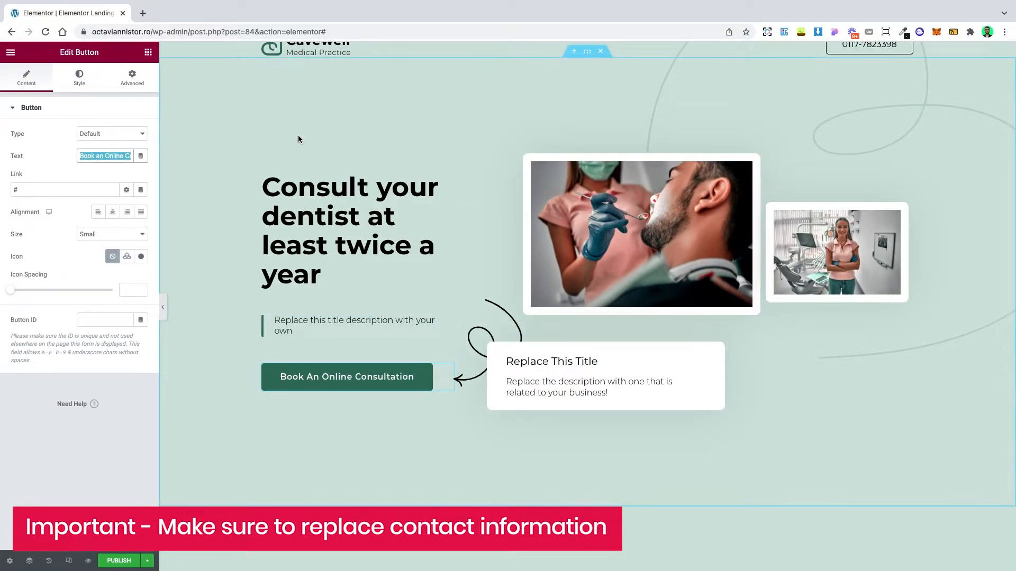
type("Call us")
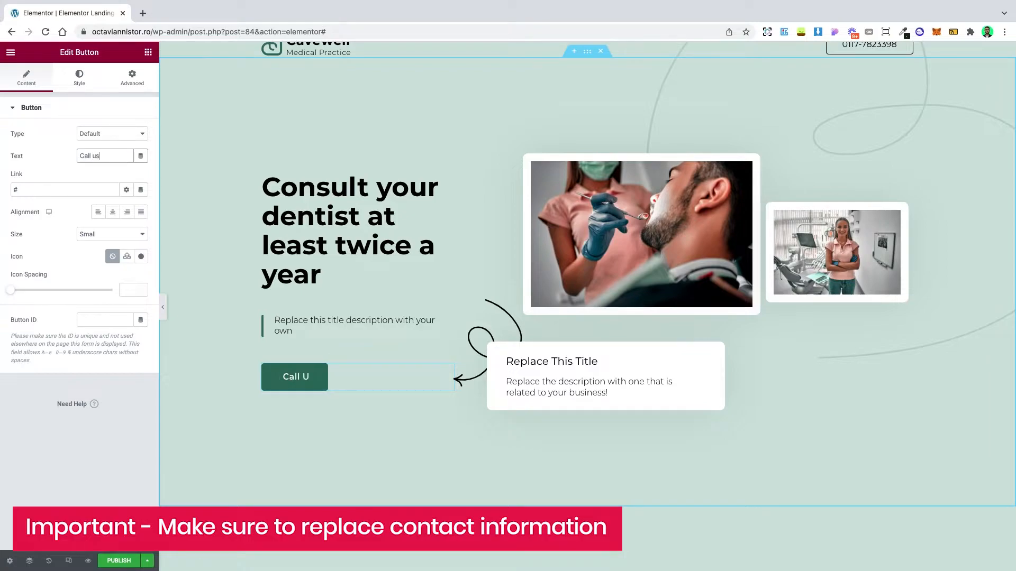
type(" today")
key("Tab")
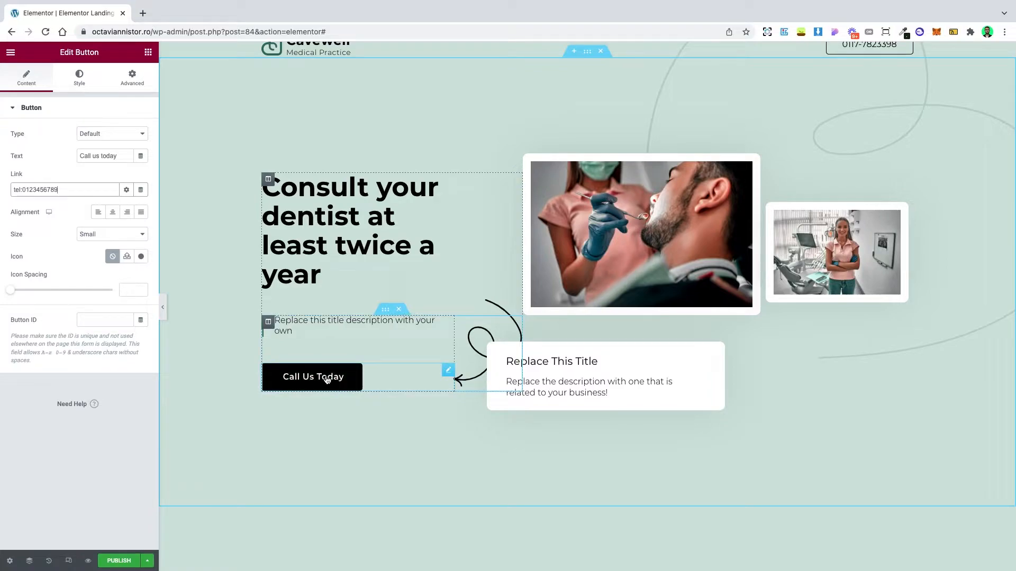
Step: Delete every item except "Chronic illnesses" from the icon list beside the primary care needs heading
scroll(349, 373, "down", 2)
scroll(370, 370, "down", 13)
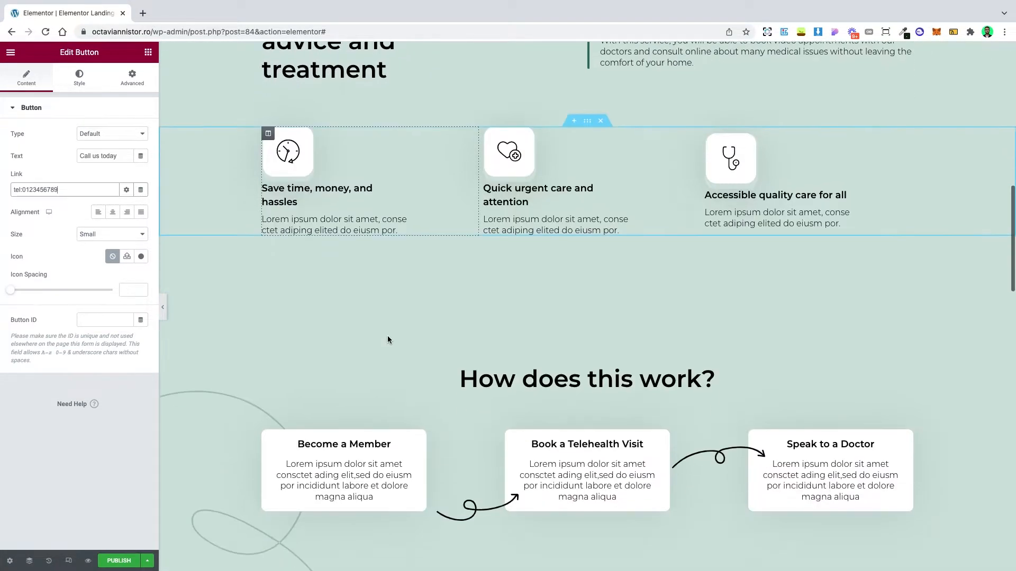
scroll(388, 336, "down", 4)
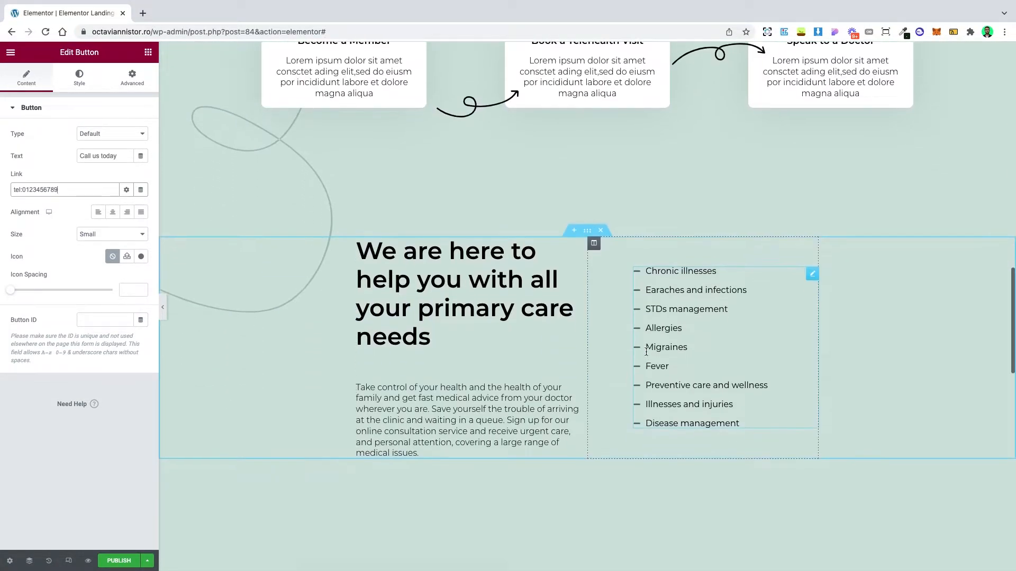
left_click(810, 274)
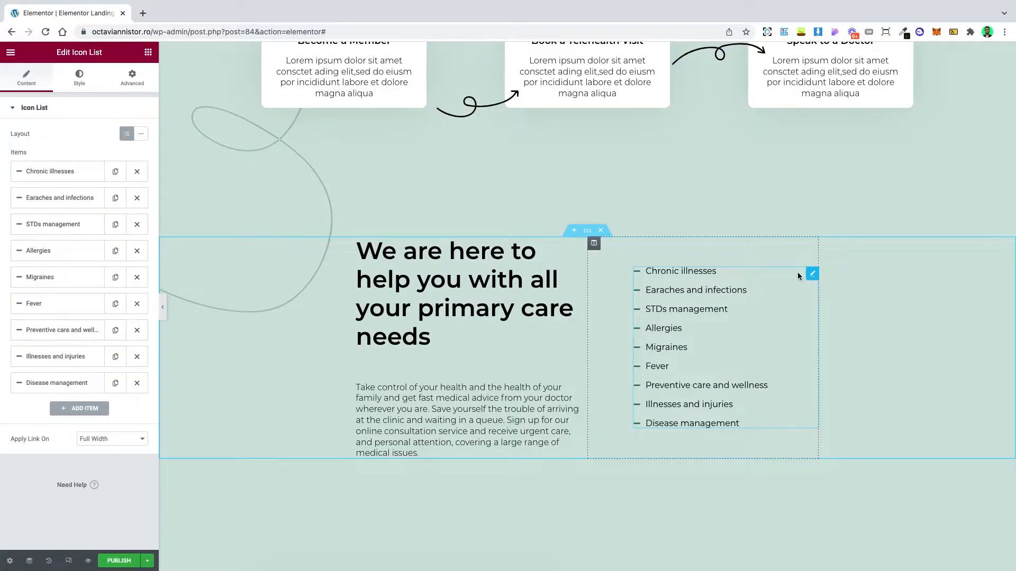
left_click(137, 200)
left_click(137, 199)
left_click(137, 198)
left_click(137, 198)
left_click(137, 198)
left_click(137, 198)
left_click(137, 198)
left_click(137, 199)
Step: Replace the remaining icon list item's text with "Replace with services/details about your business"
left_click(75, 173)
left_click(81, 209)
key("super+a")
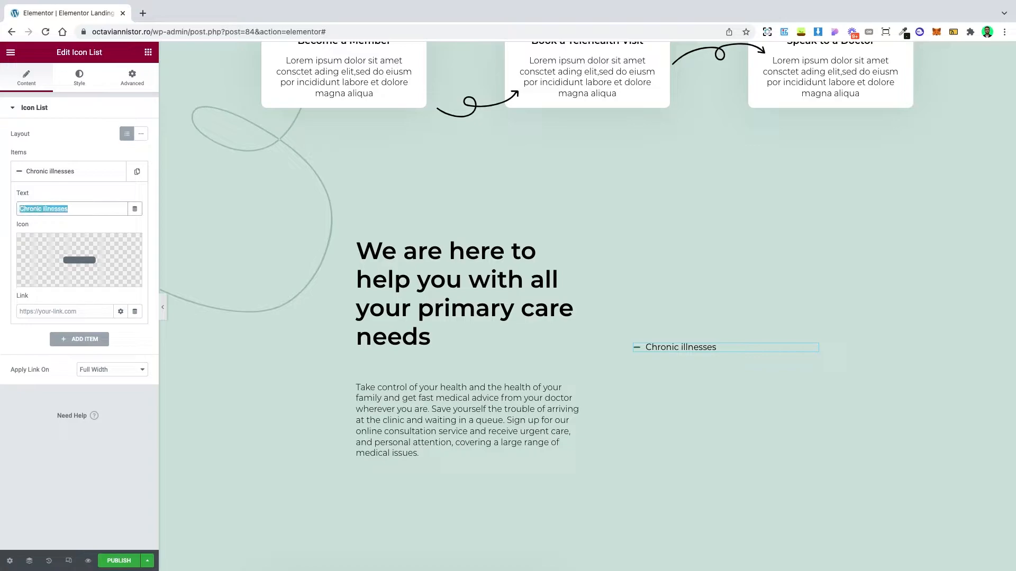
type("Replace with")
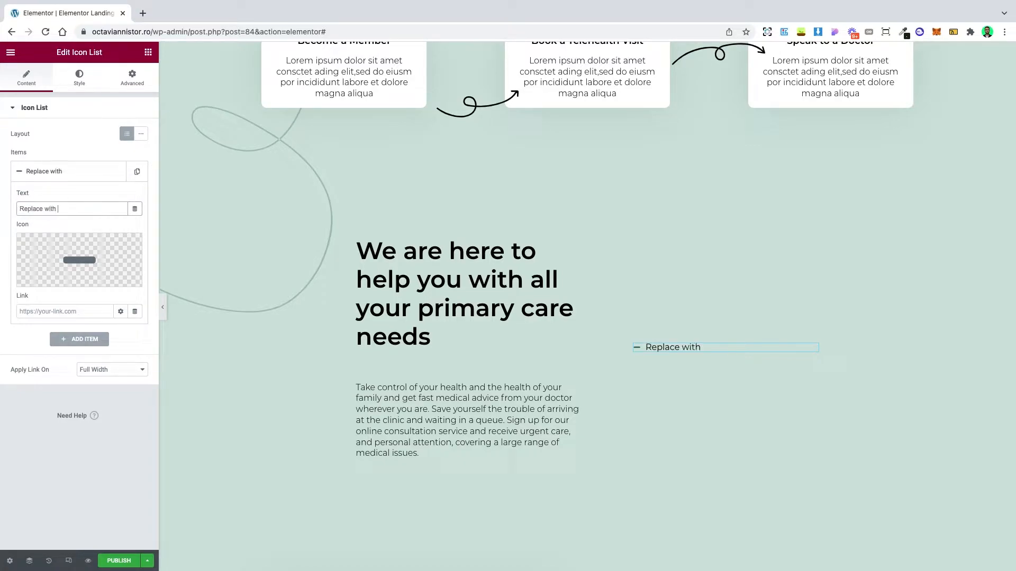
type(" services/details about your business")
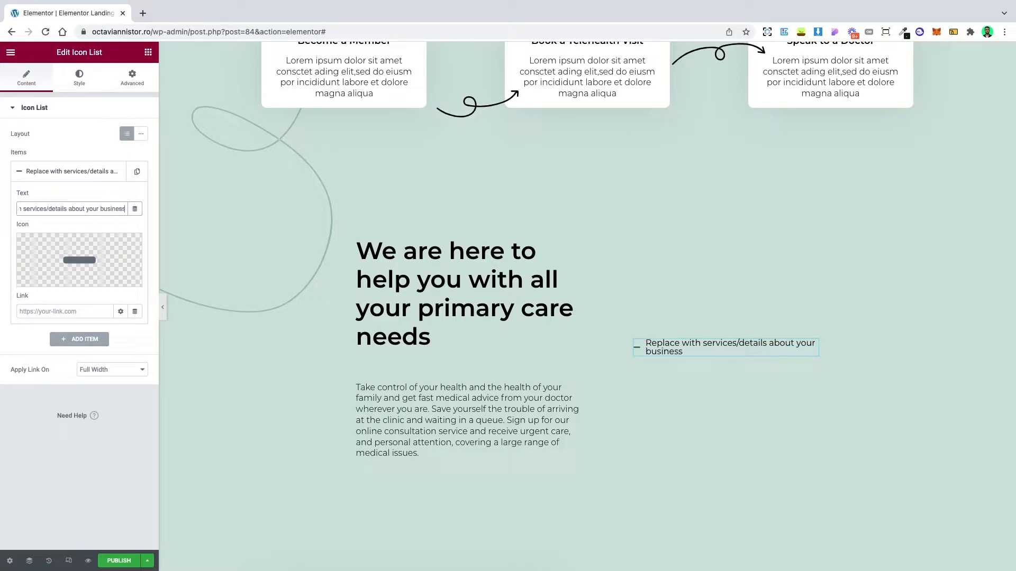
left_click(77, 177)
Step: Duplicate the icon list item until the list has seven identical entries
left_click(138, 175)
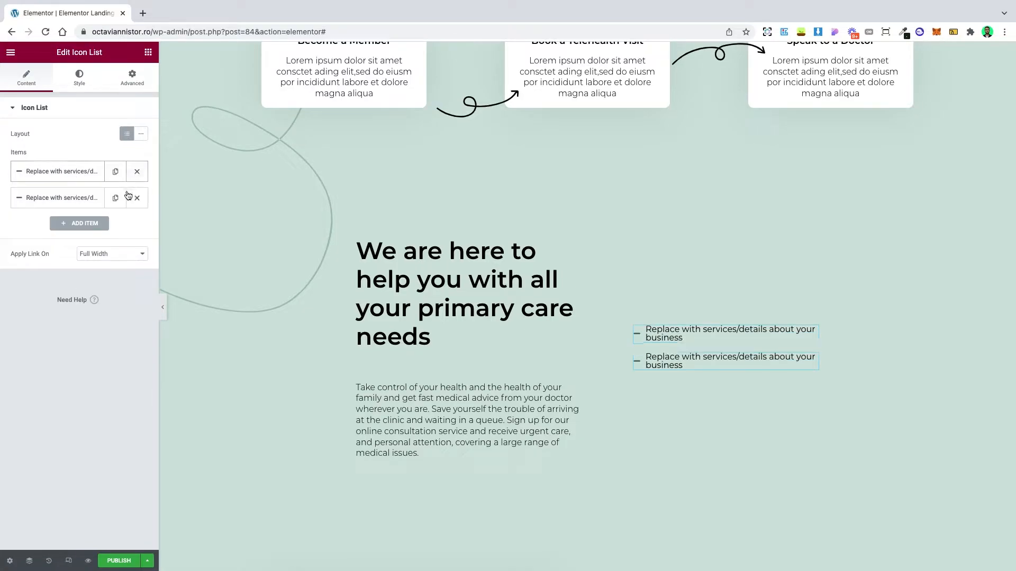
left_click(115, 199)
left_click(115, 225)
left_click(116, 251)
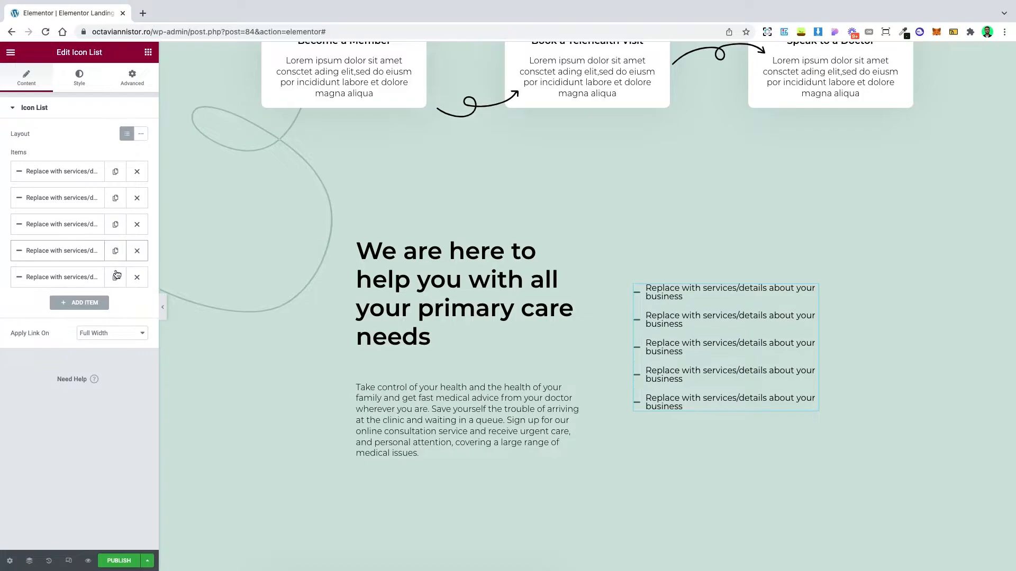
left_click(116, 277)
left_click(115, 304)
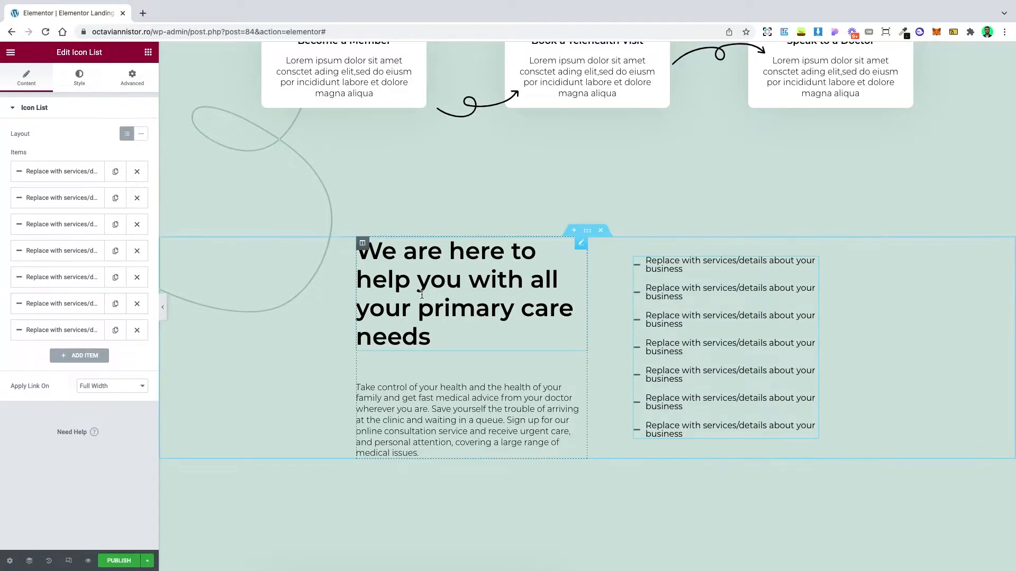
Step: Replace the primary care needs heading with "Replace this headline too!"
left_click(429, 336)
triple_click(79, 153)
type("Replace ")
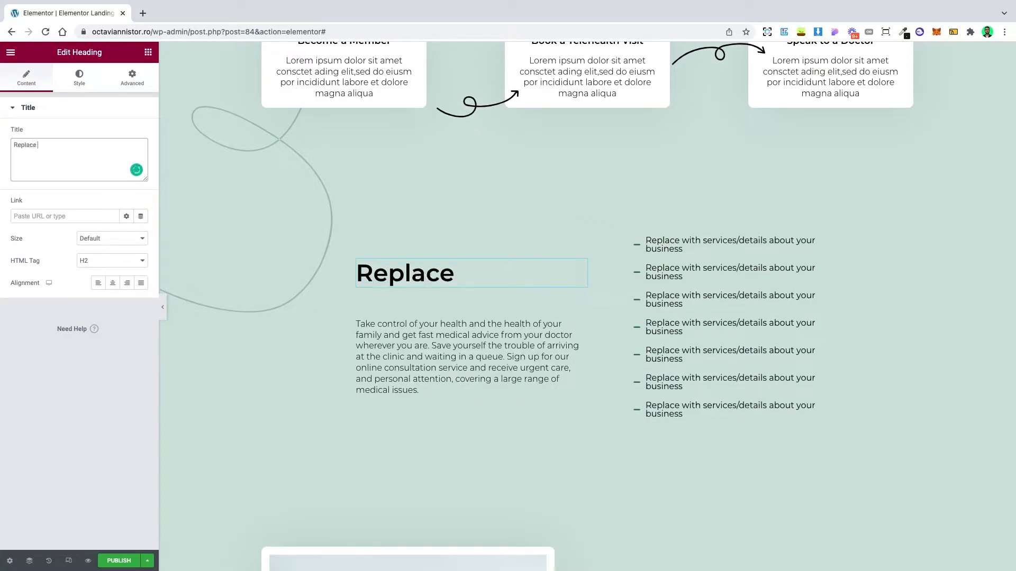
type("this headline too!")
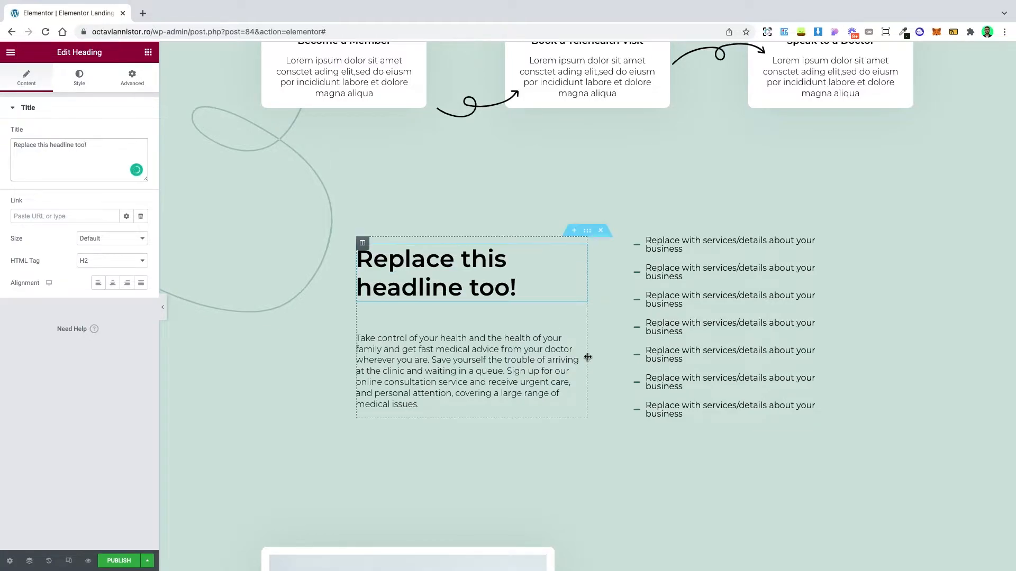
scroll(616, 392, "down", 3)
scroll(617, 392, "down", 3)
left_click(413, 397)
left_click(76, 170)
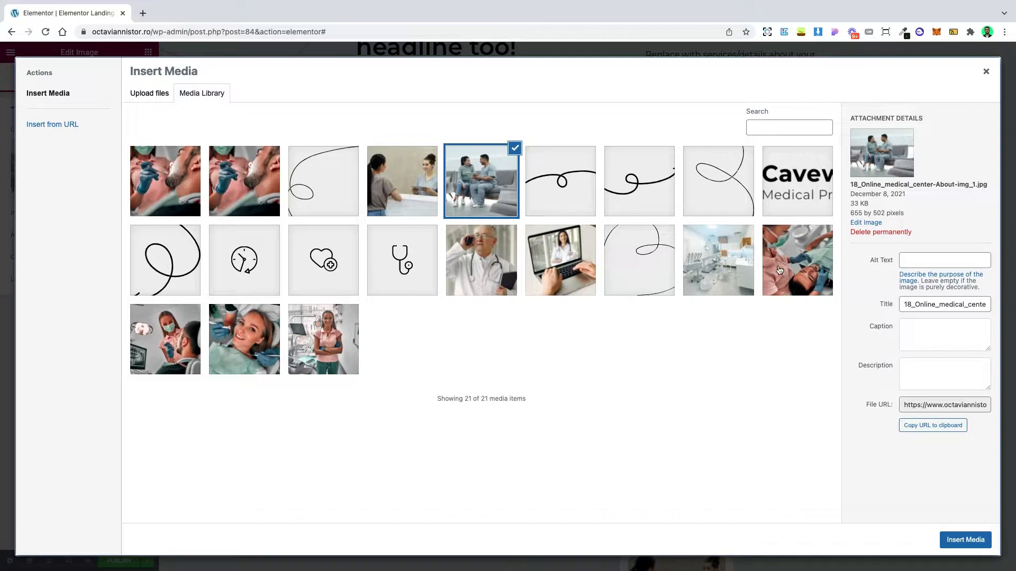
left_click(246, 344)
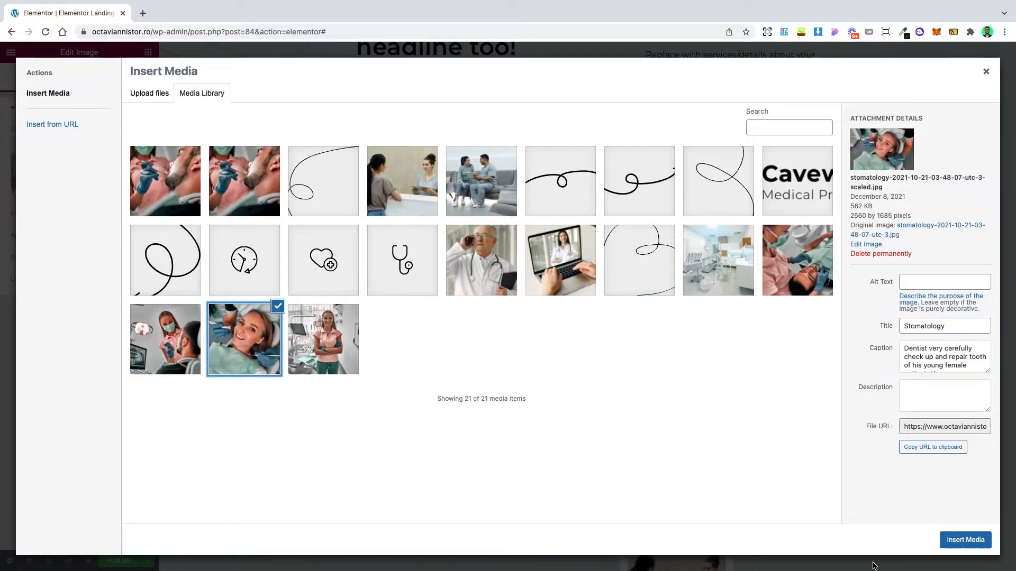
left_click(964, 540)
Step: Replace the small reception image with the photo of a masked dentist beside a patient and X-ray screen, and set its width to 60%
scroll(570, 403, "down", 2)
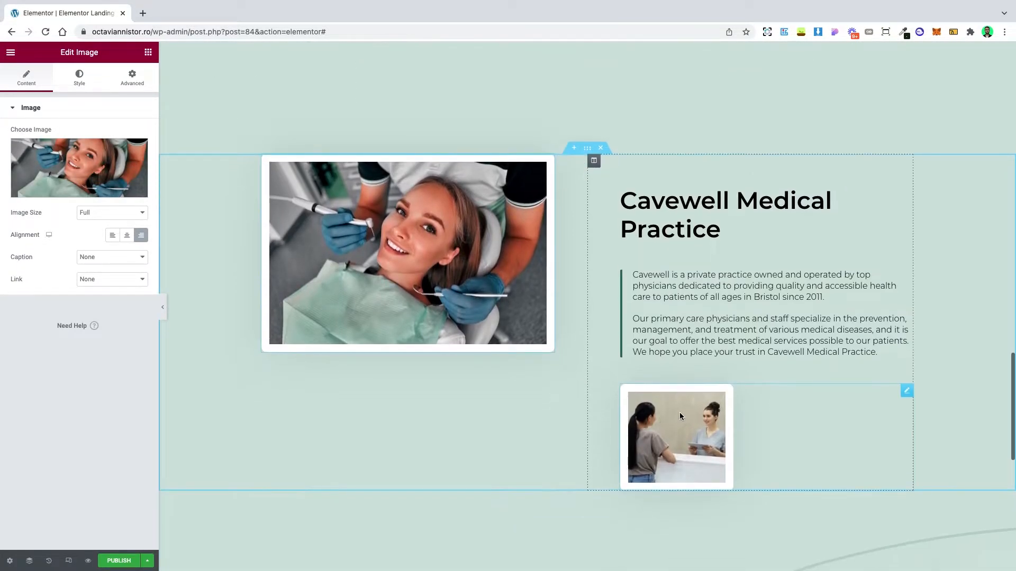
left_click(687, 415)
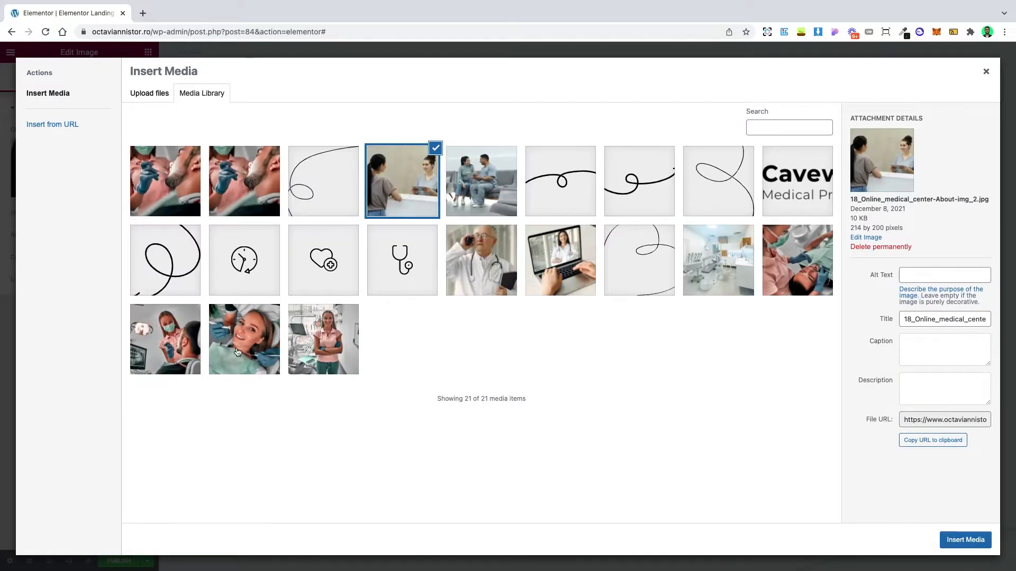
left_click(165, 339)
left_click(965, 539)
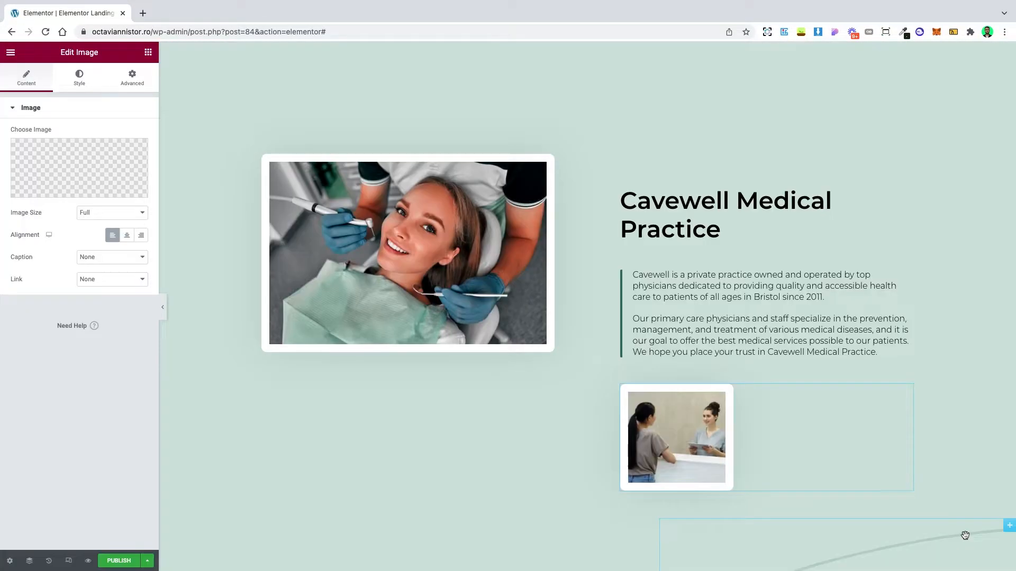
scroll(810, 437, "down", 3)
left_click(80, 74)
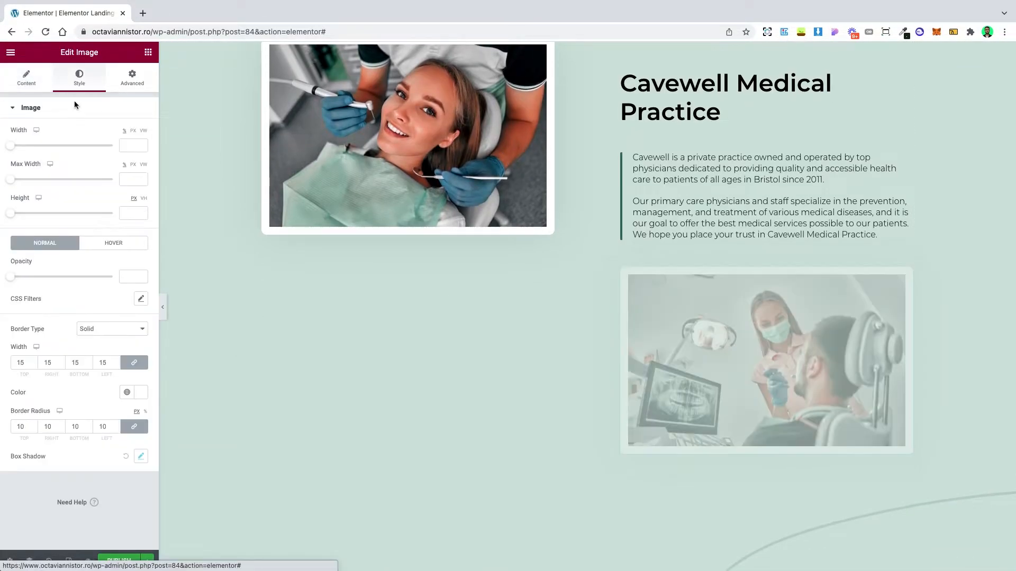
left_click_drag(16, 146, 74, 147)
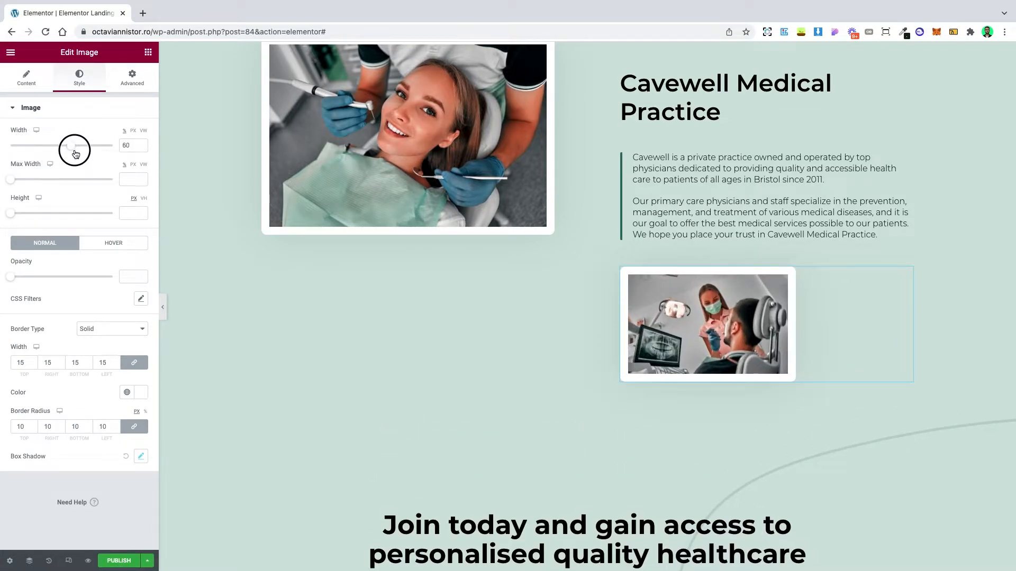
Step: Set the closing section's button text to "Contact us" and its link to a tel: address with the practice's phone number
scroll(441, 327, "down", 6)
left_click(811, 307)
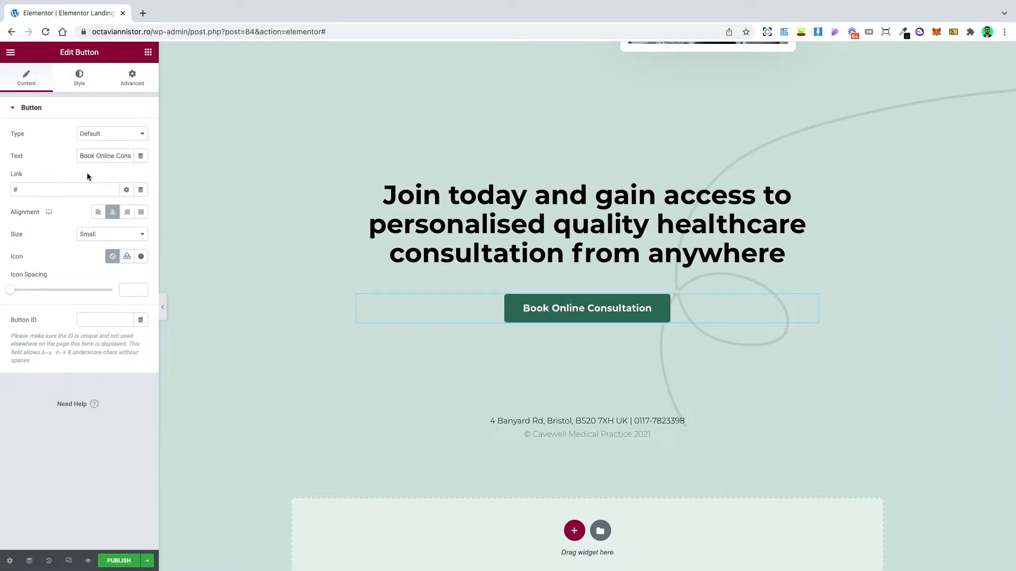
type("Contact us")
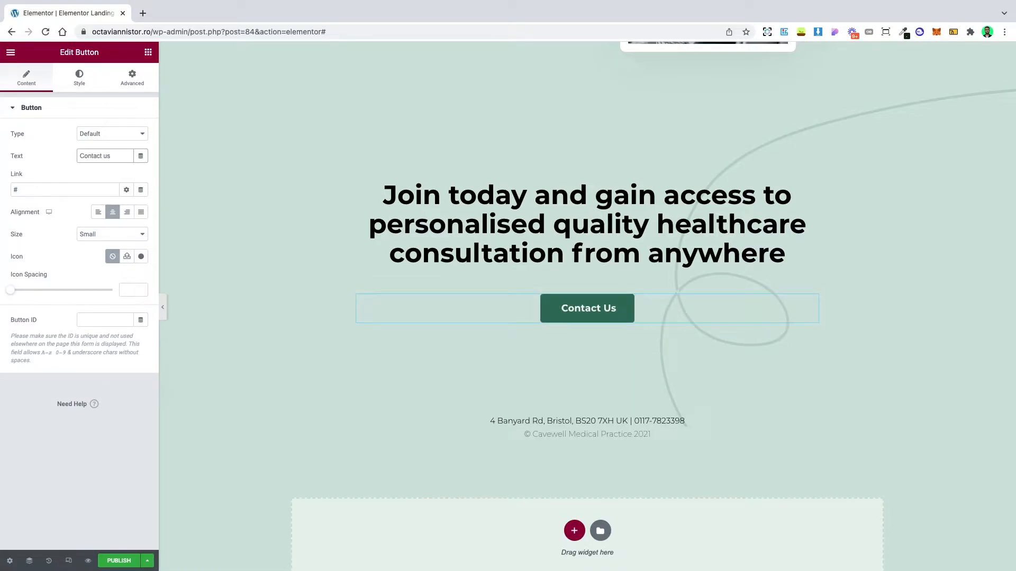
key("Tab")
type("tel:0123456789")
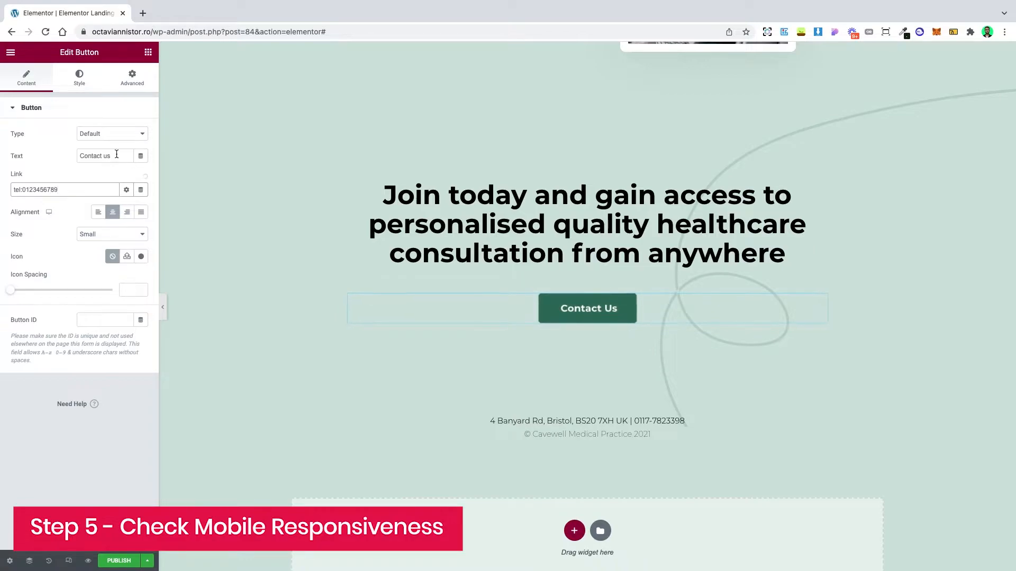
Step: Preview the landing page in responsive mode at tablet size and check its layout from start to end
scroll(559, 316, "up", 15)
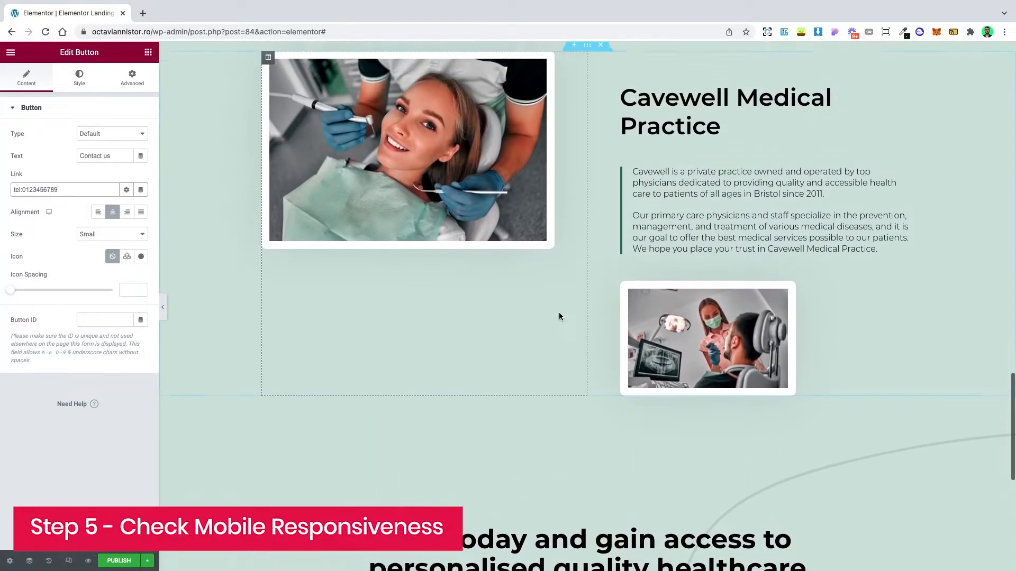
left_click_drag(1012, 317, 998, 73)
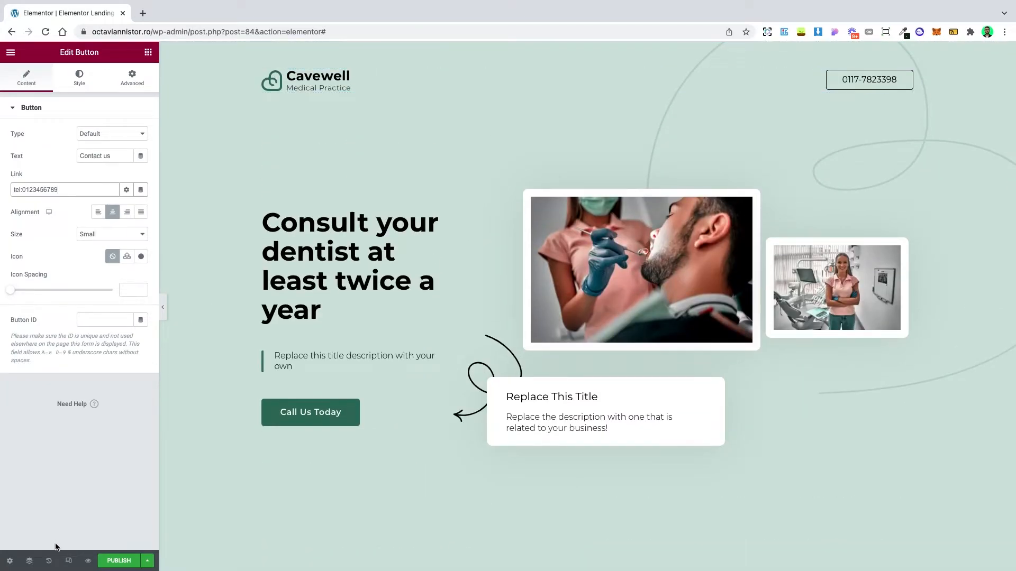
left_click(70, 562)
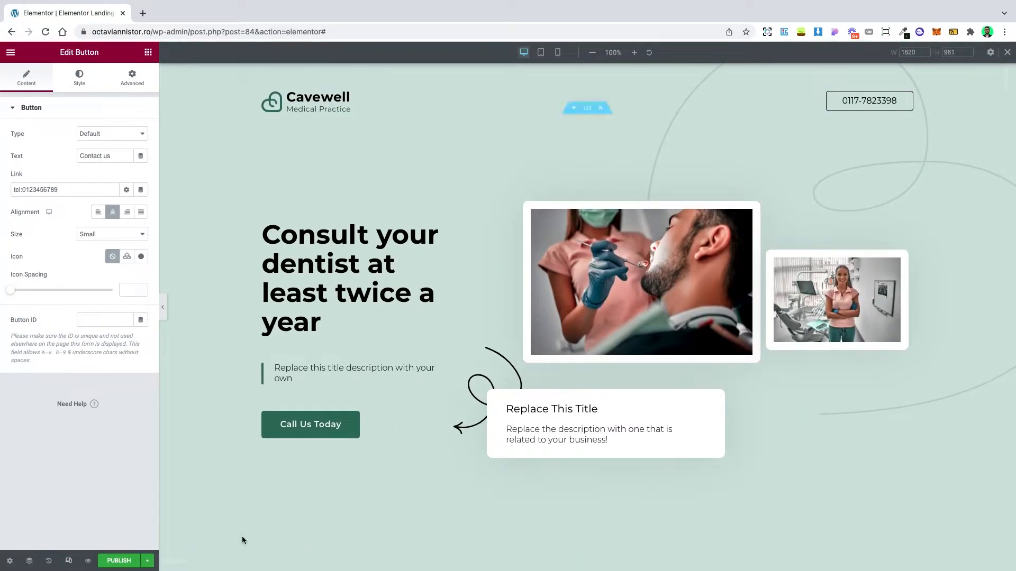
left_click(542, 56)
scroll(587, 264, "down", 15)
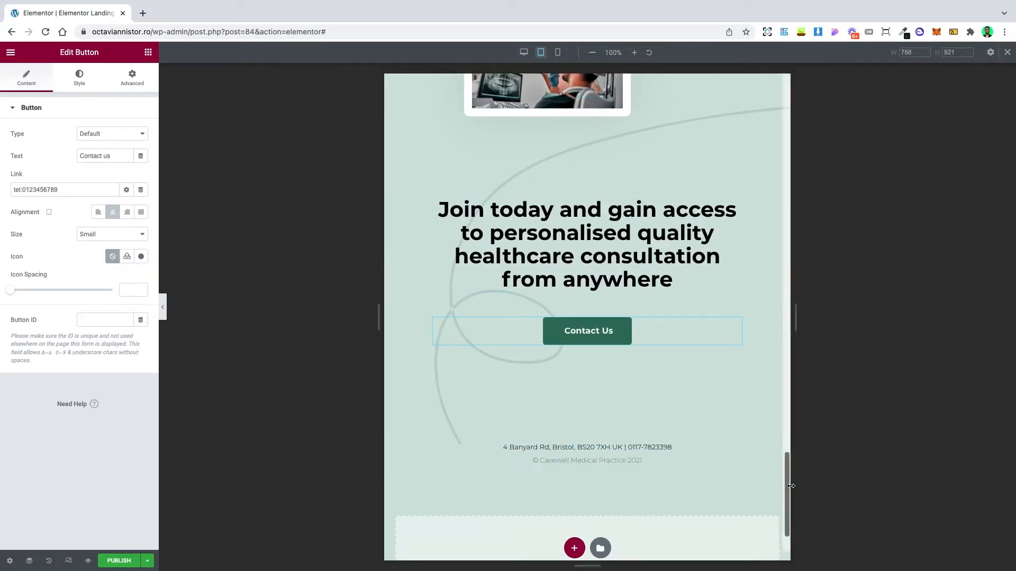
left_click_drag(787, 487, 770, 107)
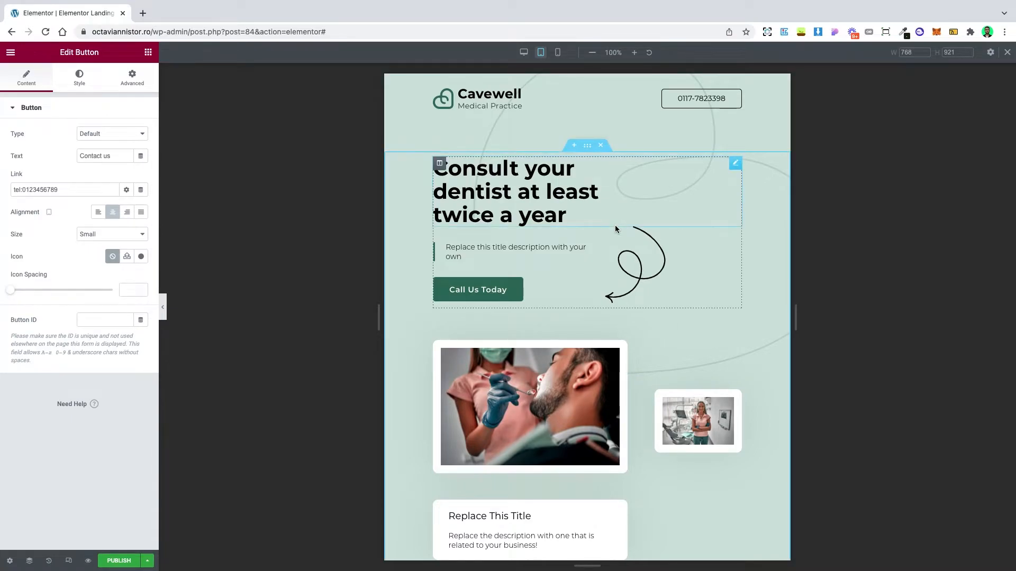
Step: In the tablet layout, set the small hero dentist image's width to 100% and all four of its margins to 0 px
scroll(617, 209, "down", 2)
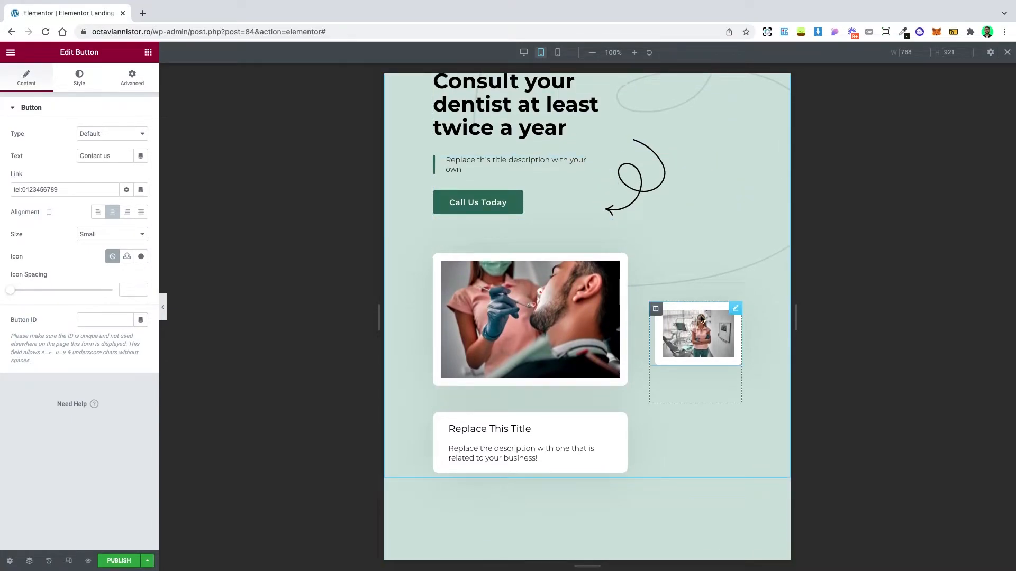
left_click(701, 319)
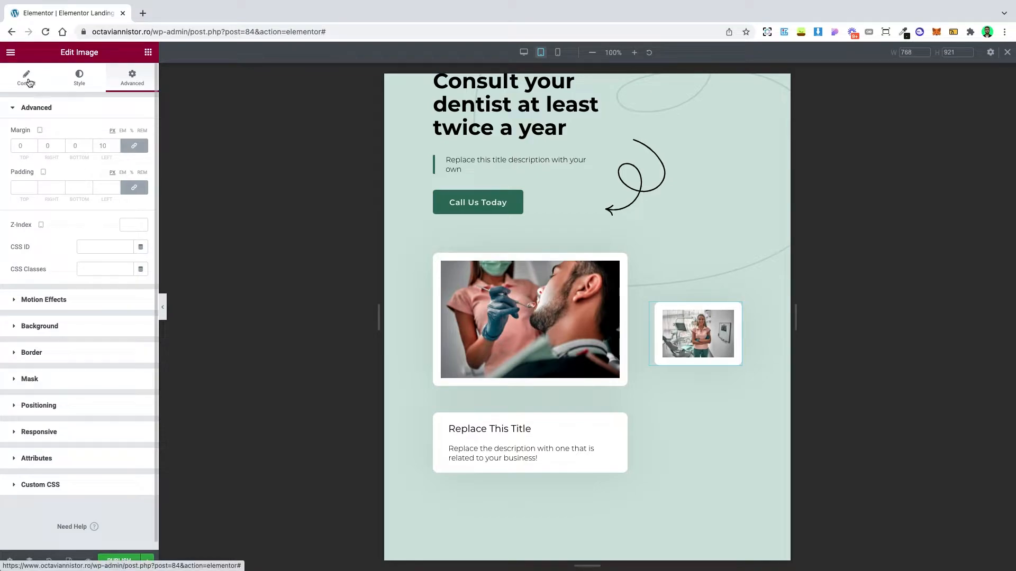
left_click(27, 78)
left_click(79, 78)
left_click_drag(11, 146, 159, 147)
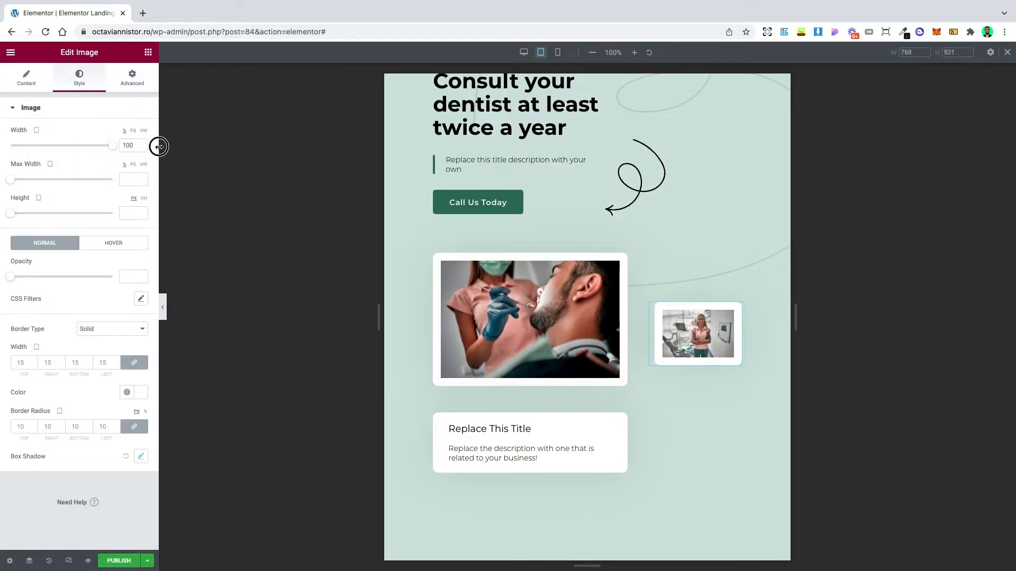
left_click(132, 87)
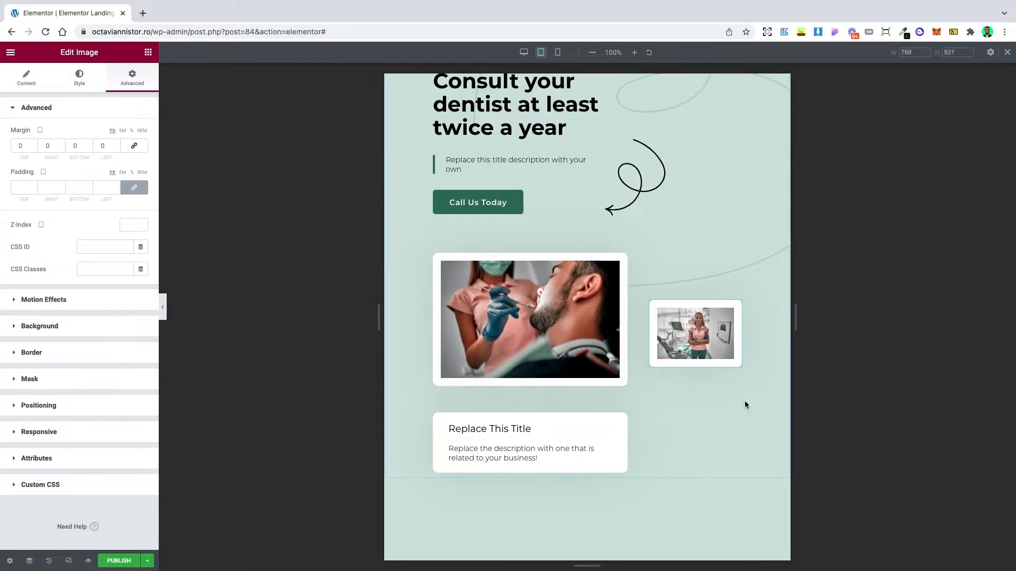
Step: Review the rest of the tablet layout, from the hero images down to the footer
scroll(653, 405, "down", 1)
scroll(615, 380, "down", 5)
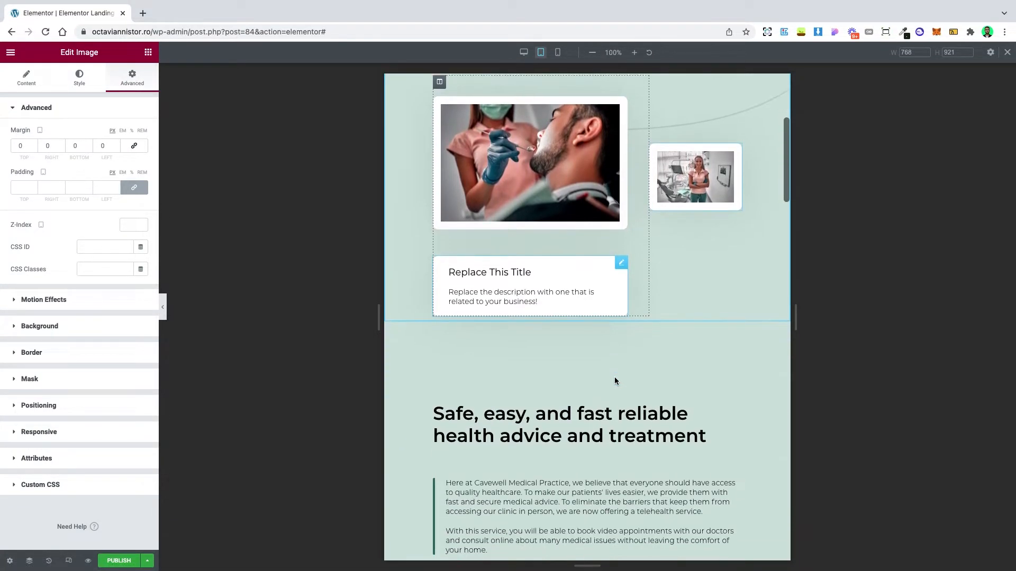
scroll(615, 377, "down", 5)
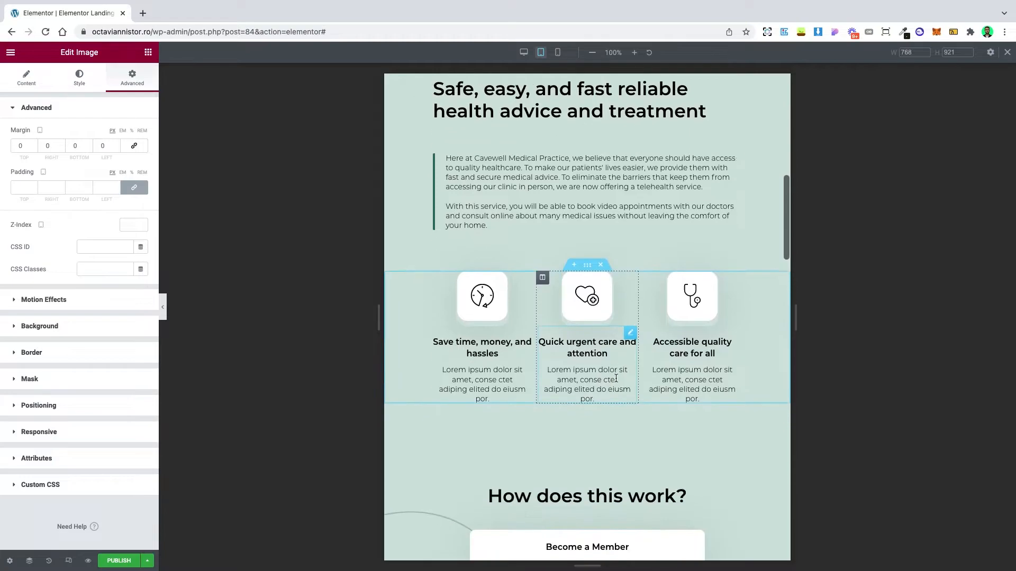
scroll(616, 378, "down", 3)
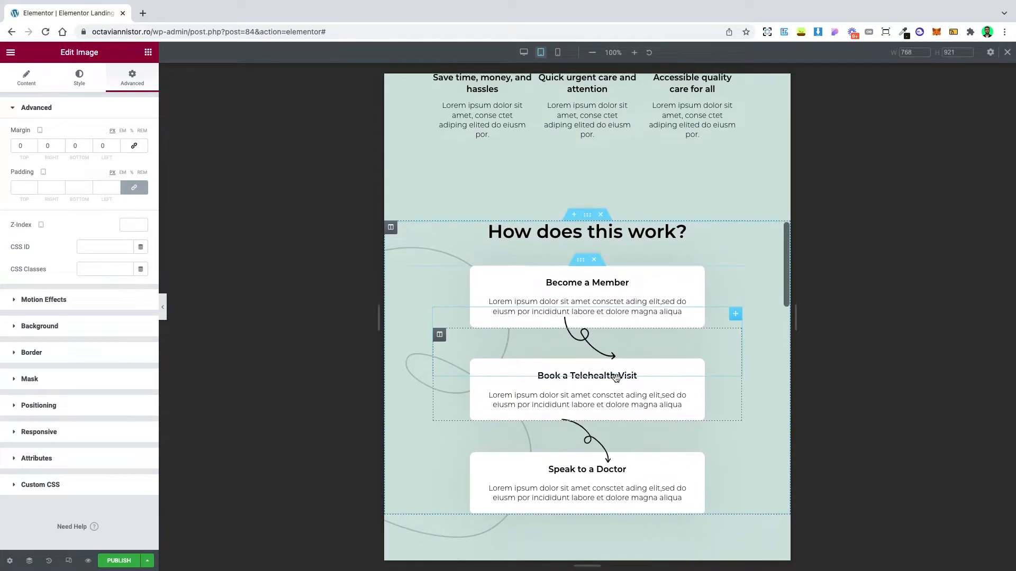
scroll(616, 376, "down", 5)
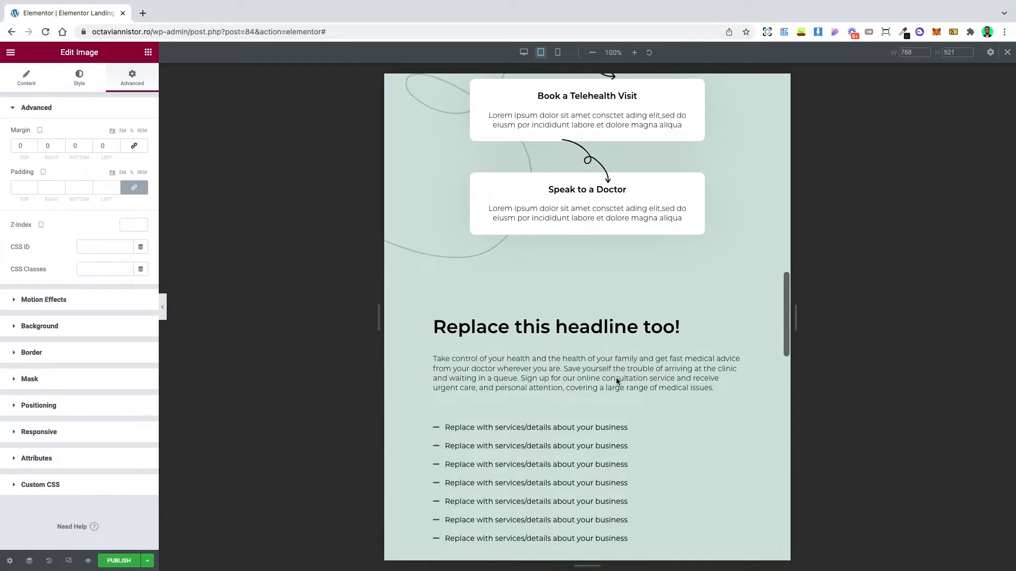
scroll(616, 376, "down", 5)
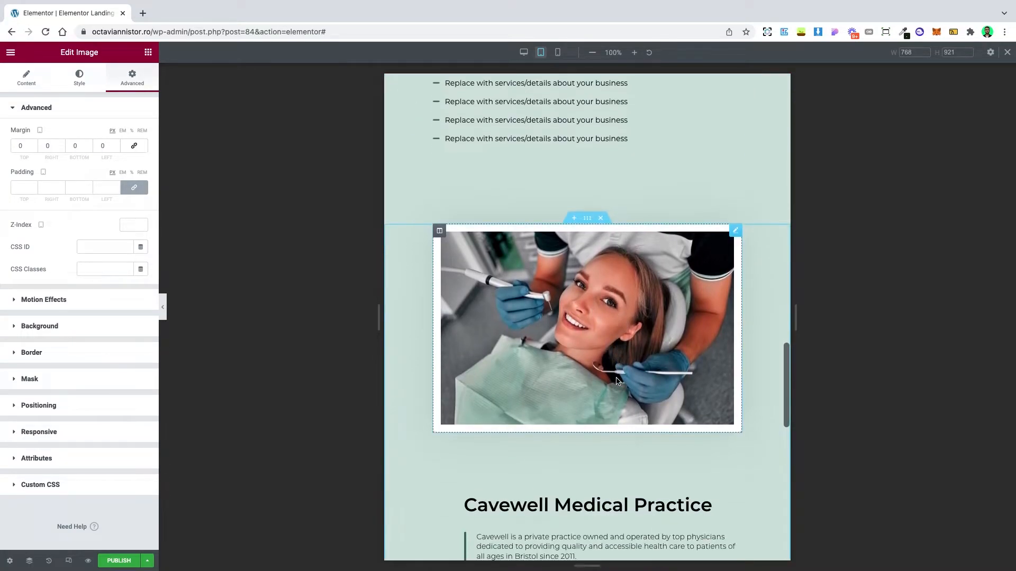
scroll(616, 377, "down", 5)
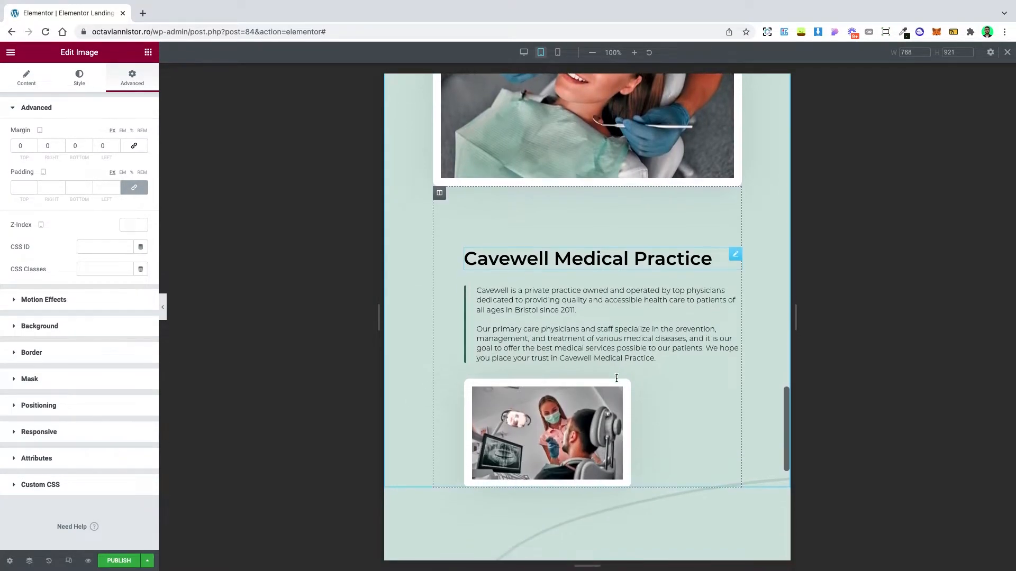
scroll(616, 378, "down", 2)
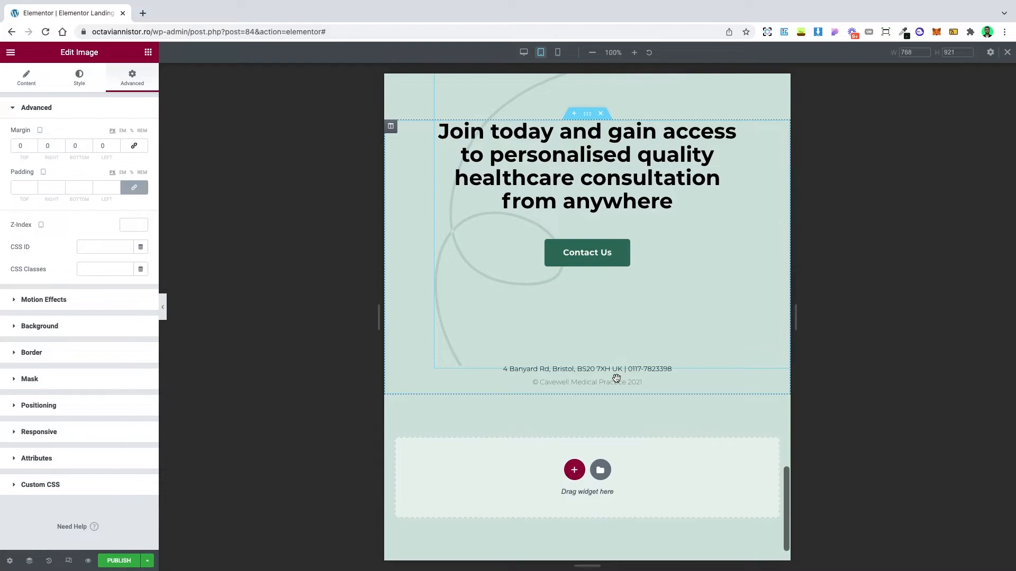
Step: Switch the responsive preview to mobile size and replace the header button's text with the practice's new phone number
left_click(558, 53)
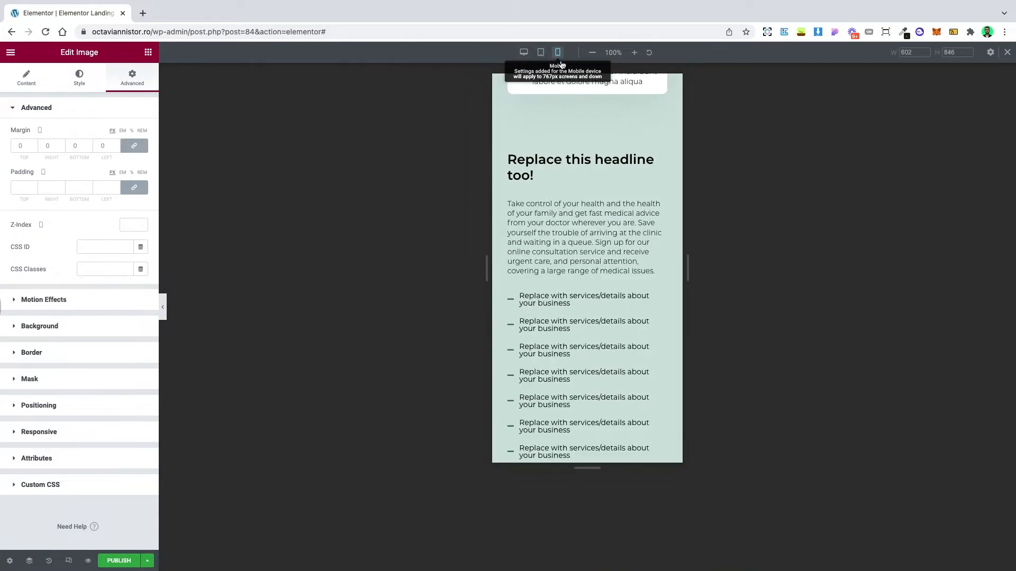
scroll(624, 208, "up", 10)
scroll(623, 208, "up", 5)
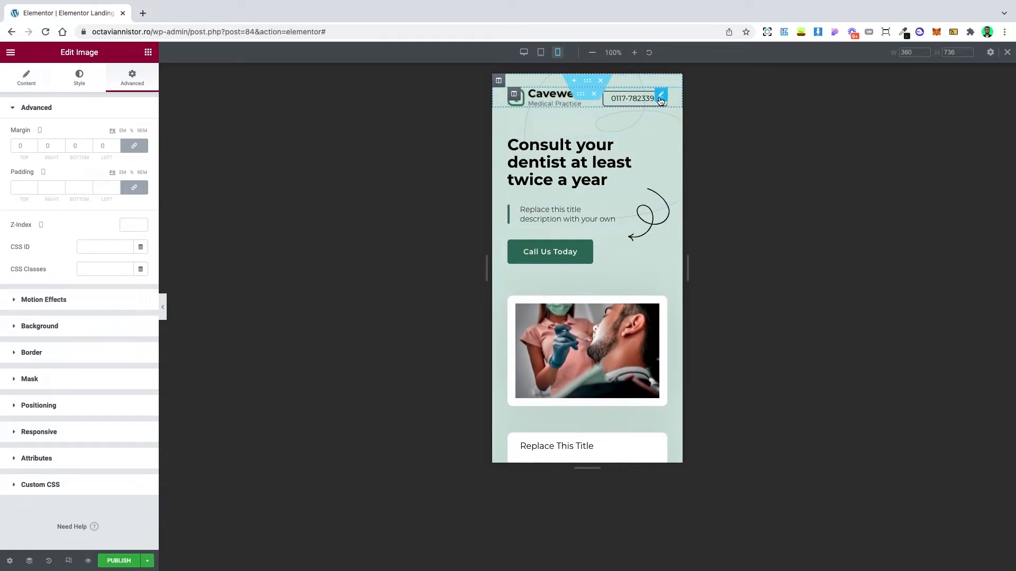
left_click(660, 99)
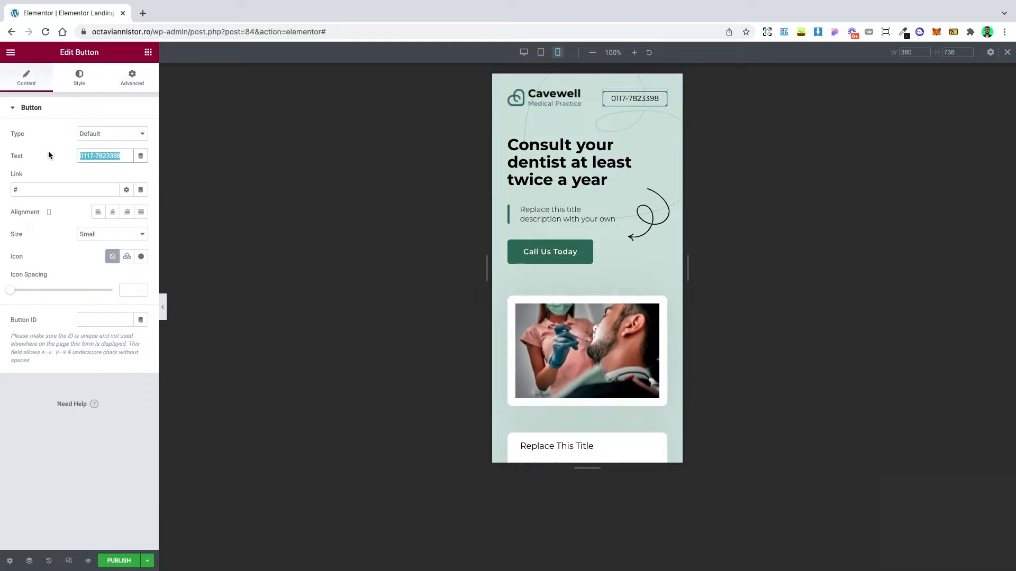
type("0123")
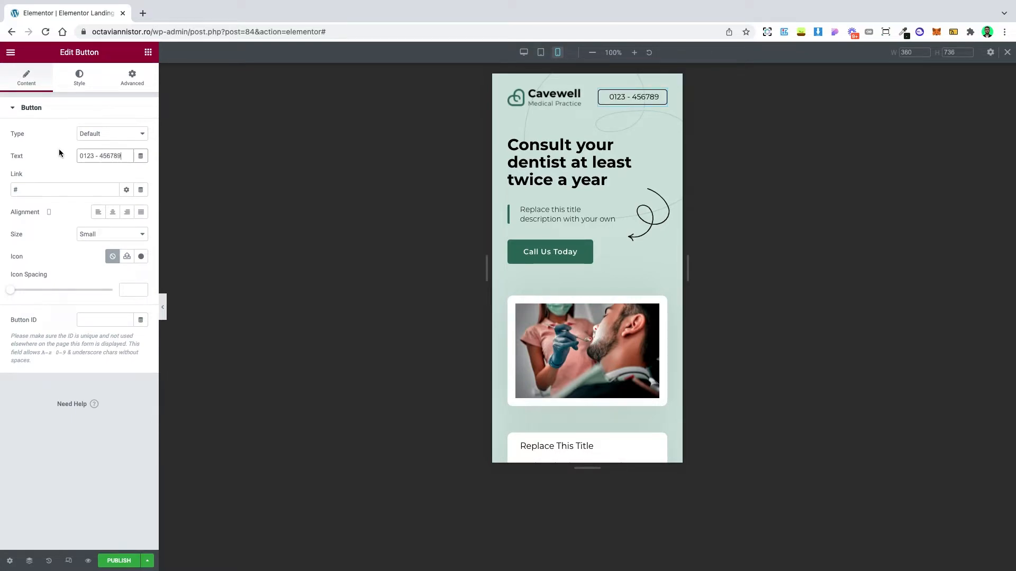
Step: Check the rest of the mobile layout down to the footer and publish the landing page
scroll(566, 262, "down", 4)
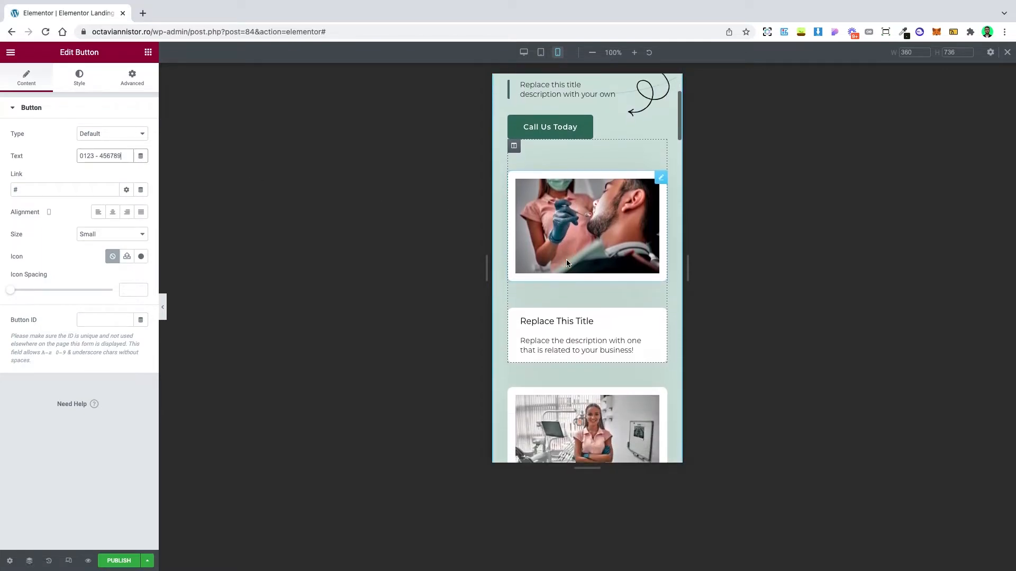
scroll(566, 260, "down", 8)
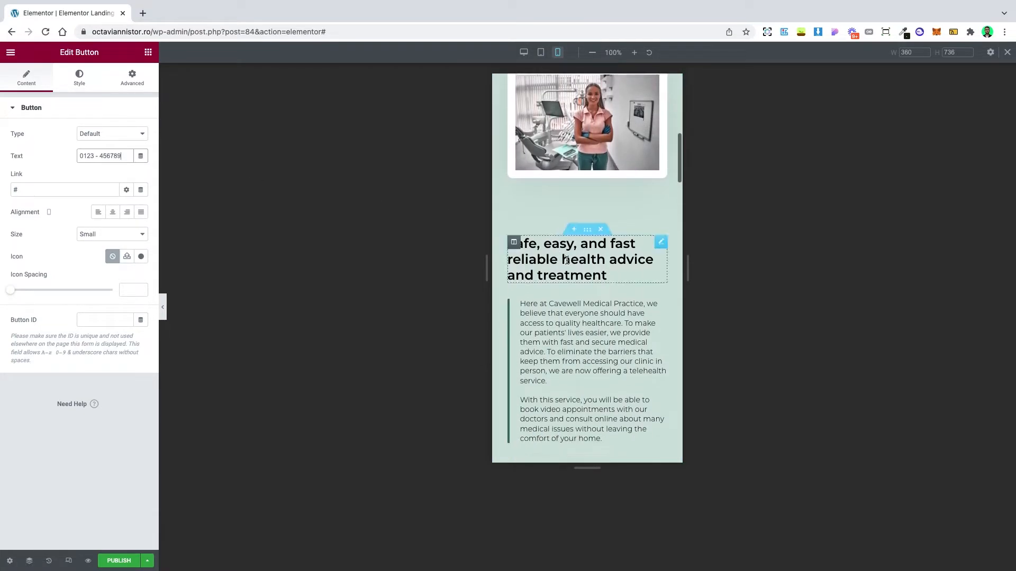
scroll(567, 263, "down", 9)
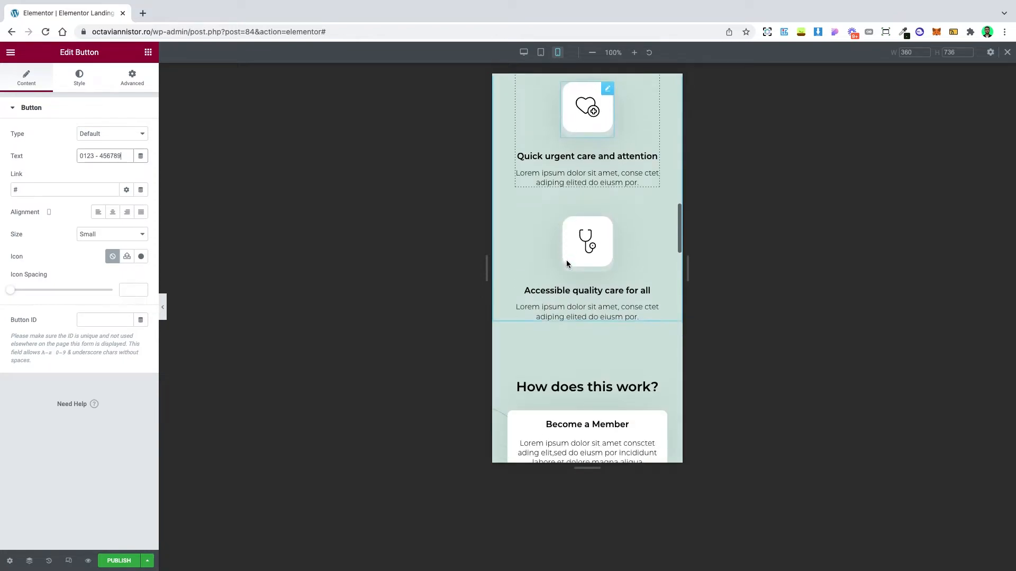
scroll(567, 261, "down", 10)
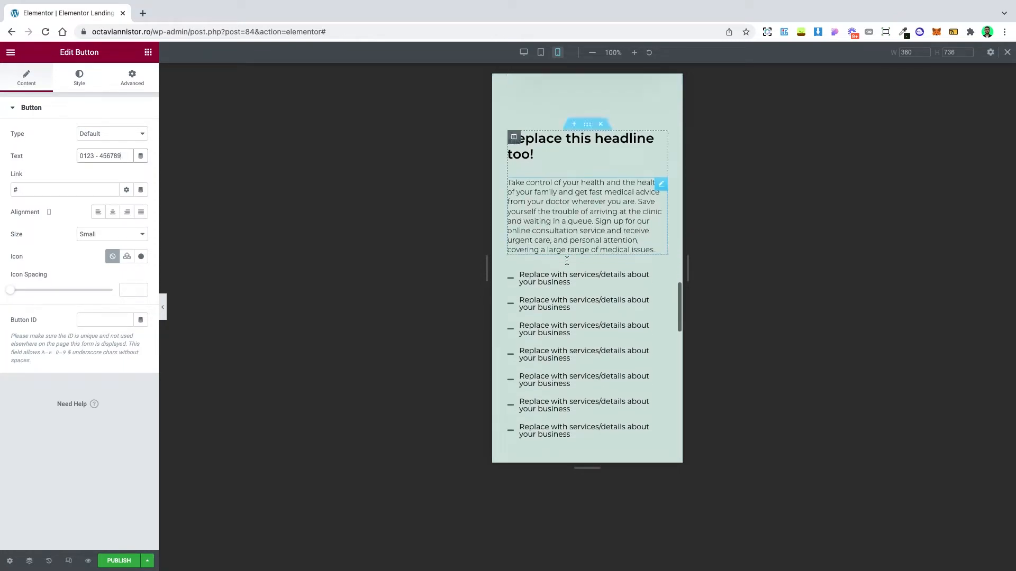
scroll(566, 260, "down", 10)
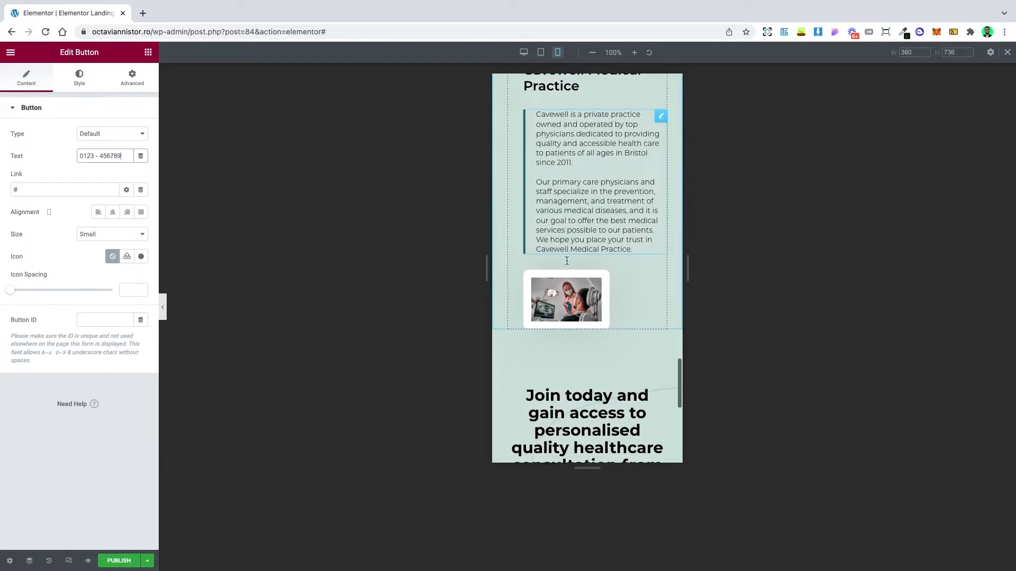
scroll(566, 263, "down", 5)
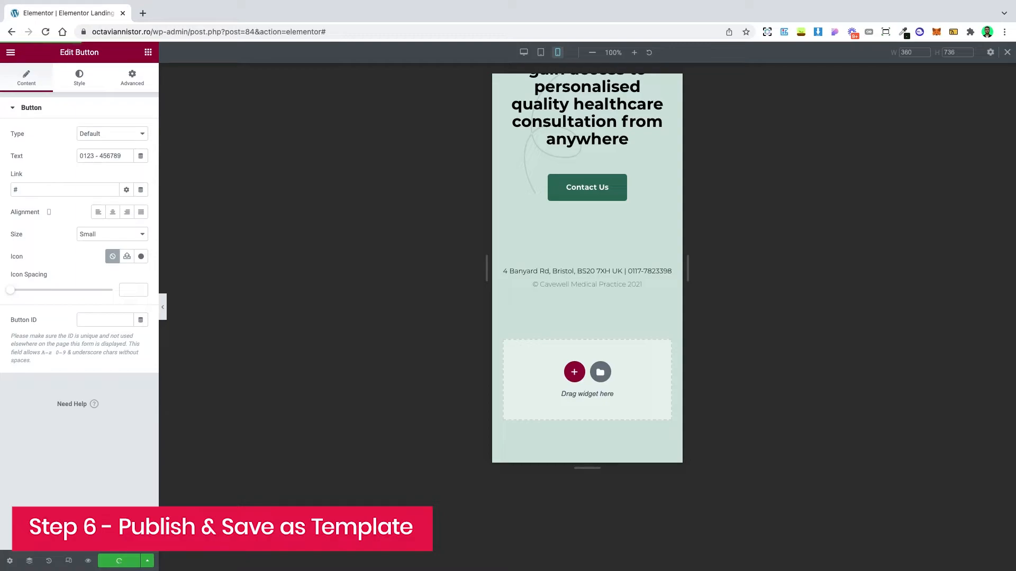
Step: Save the page to the library as a template named "Landing Page - Medic" and close the library
left_click(150, 563)
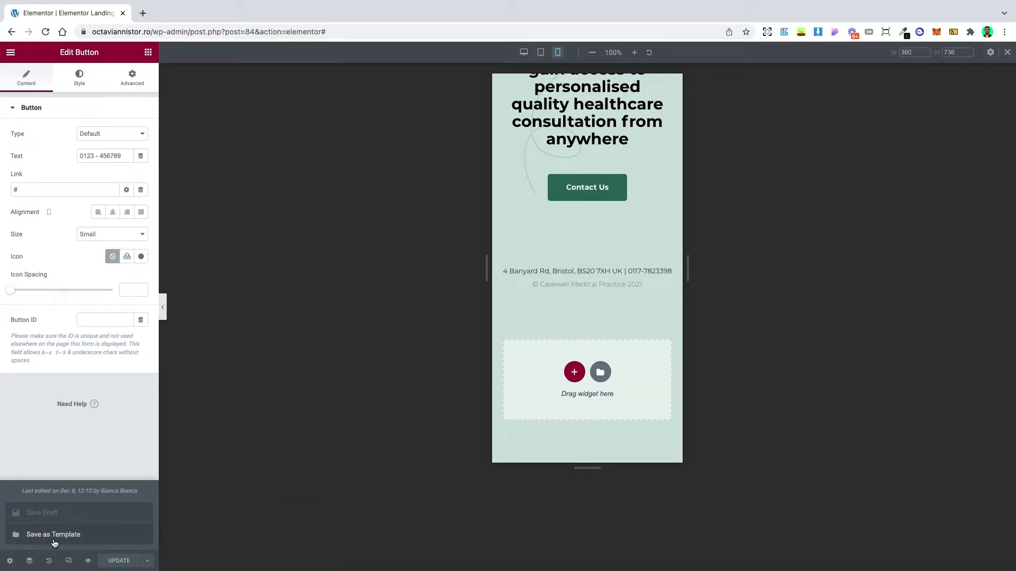
left_click(49, 537)
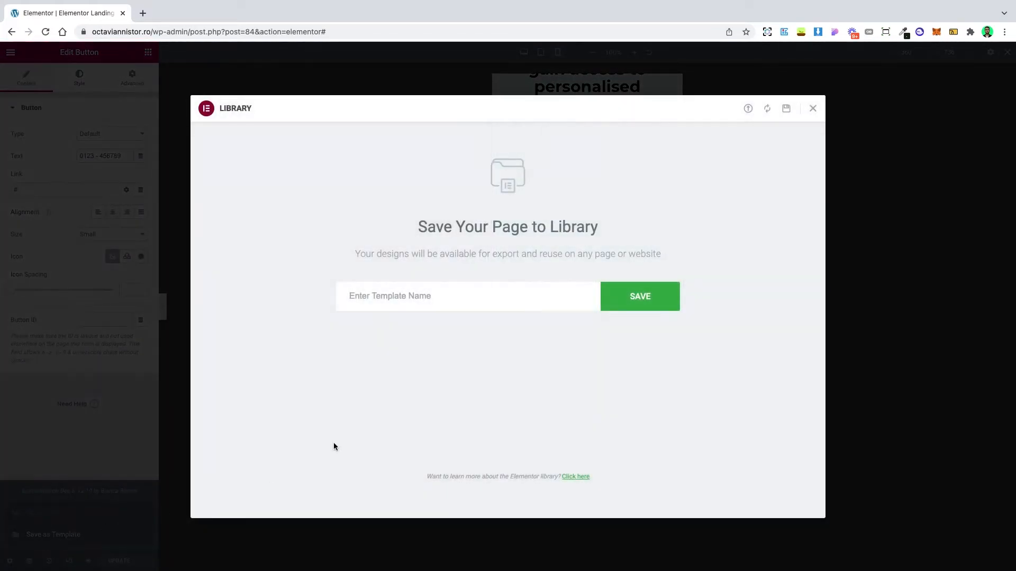
left_click(442, 302)
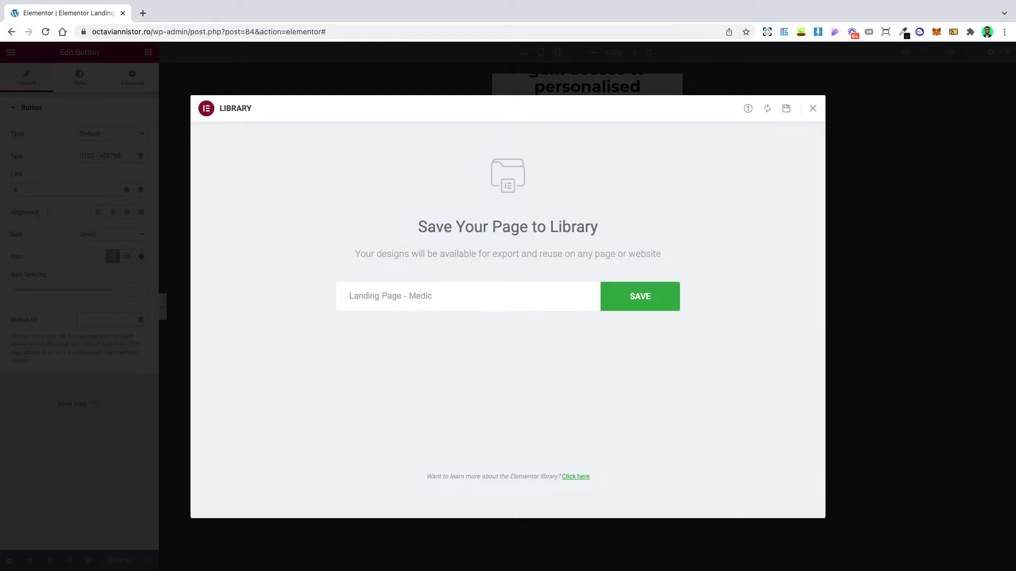
left_click(639, 300)
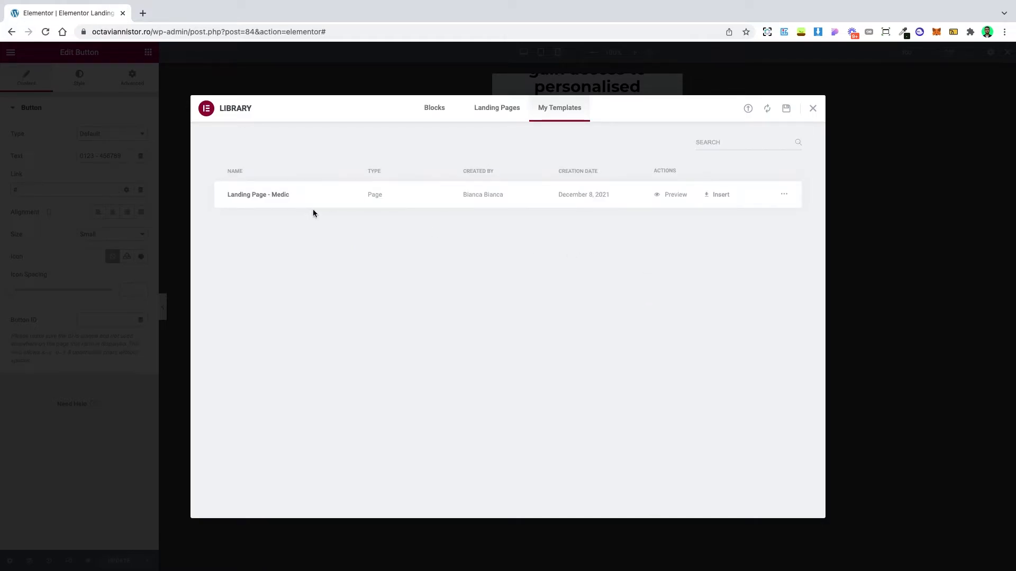
left_click(812, 109)
Step: Return to the WordPress admin dashboard and start a new page, dismissing the block editor's welcome guide
left_click_drag(190, 32, 360, 36)
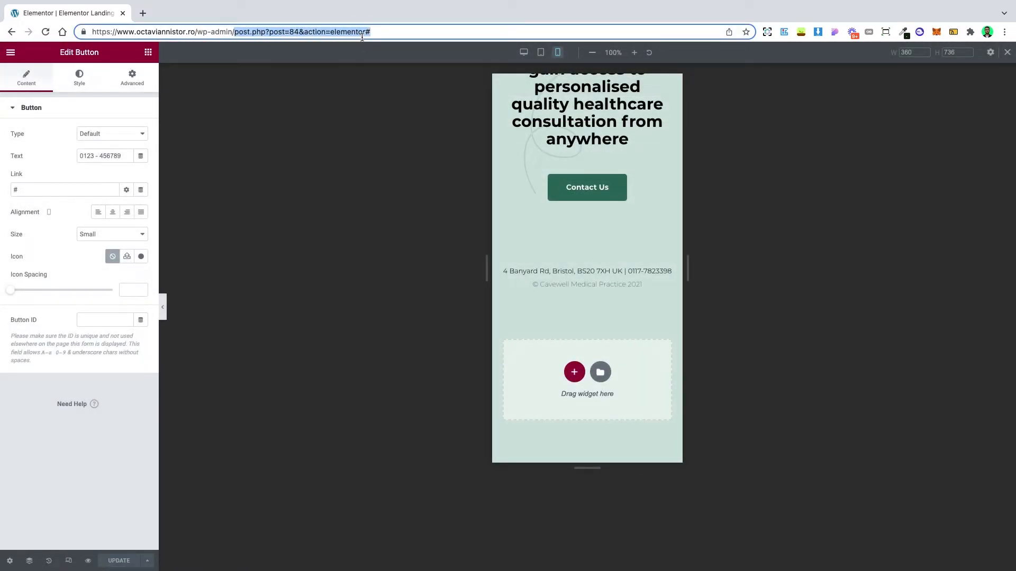
key("BackSpace")
key("Return")
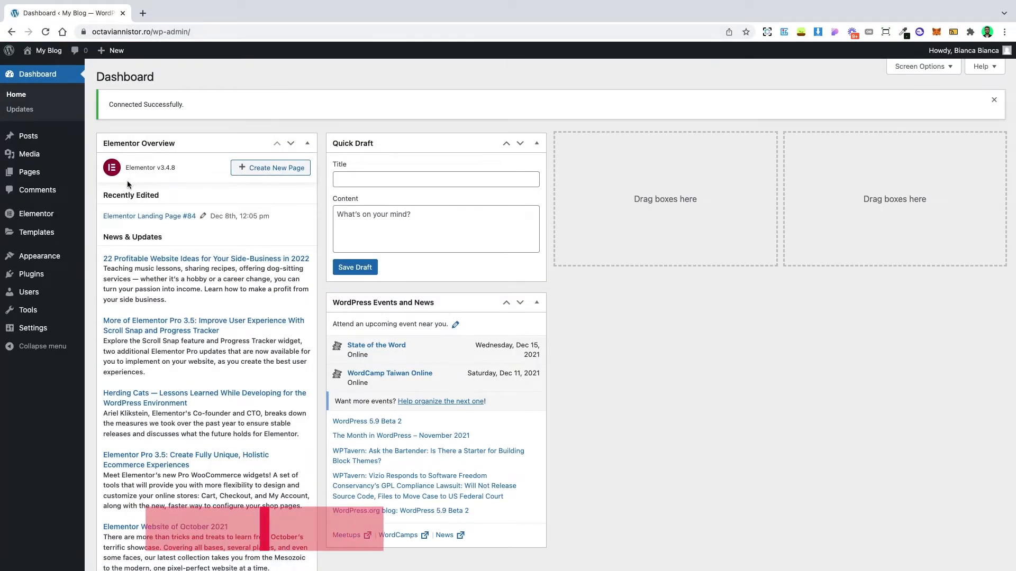
mouse_move(29, 172)
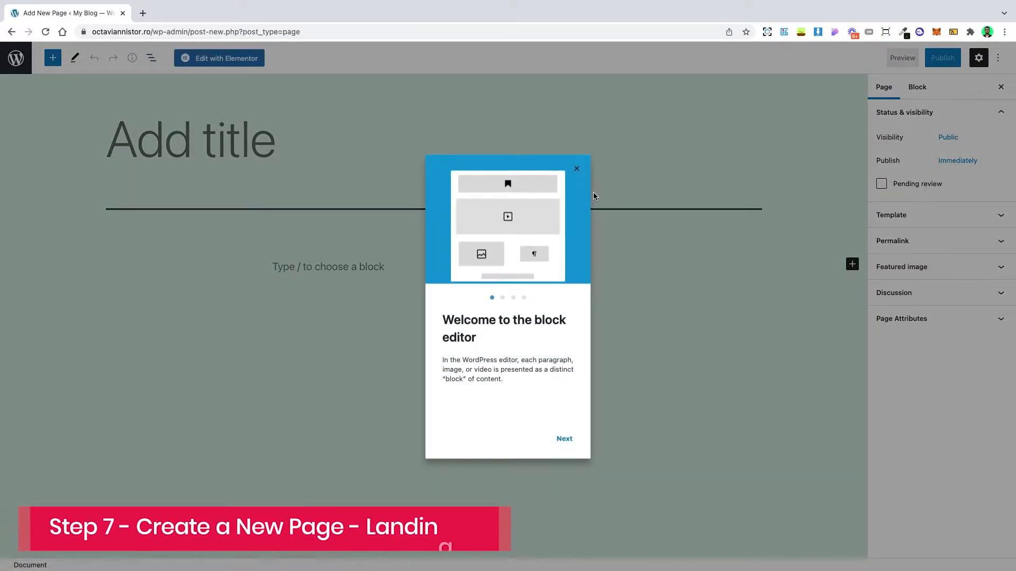
left_click(577, 169)
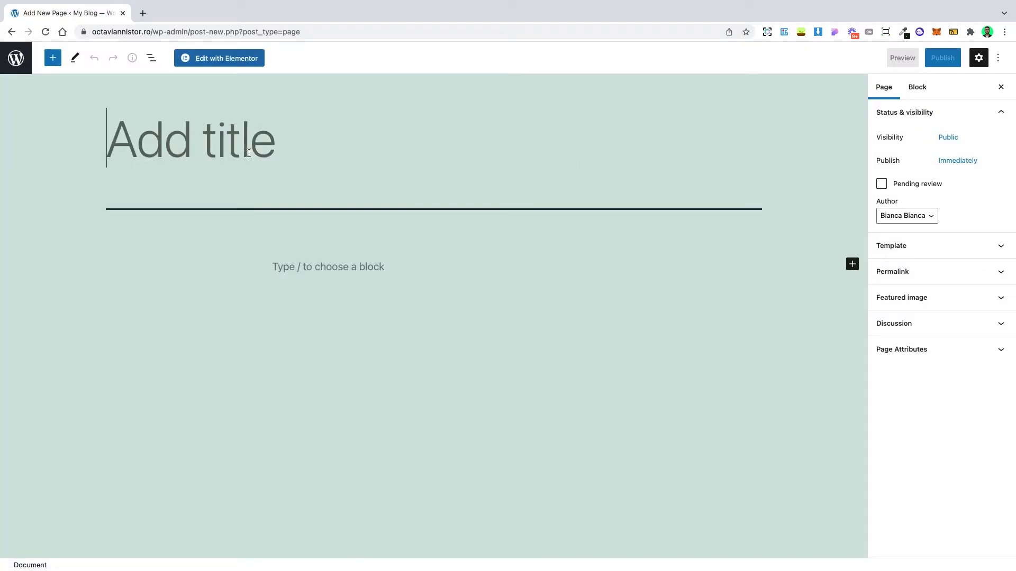
Step: Title the new page "Landing Page - Medic" and publish it
left_click(248, 153)
type("Landing Pa")
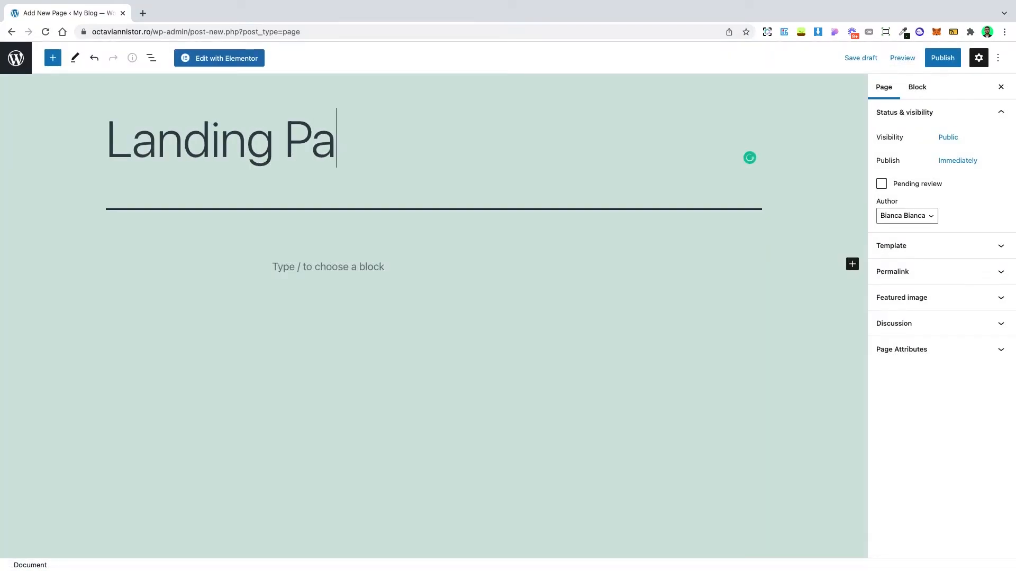
type("ge - Medic")
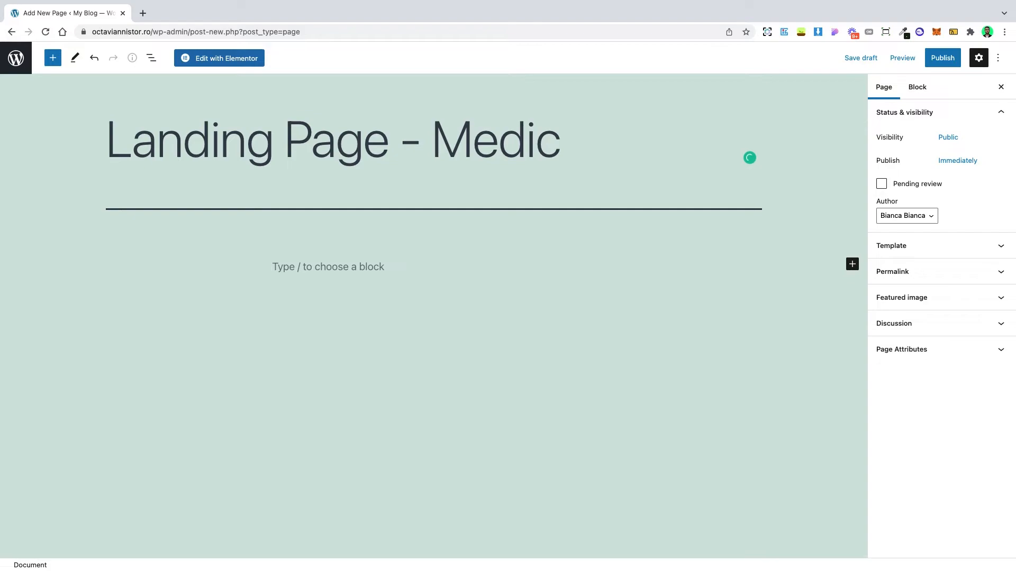
left_click(942, 59)
left_click(913, 59)
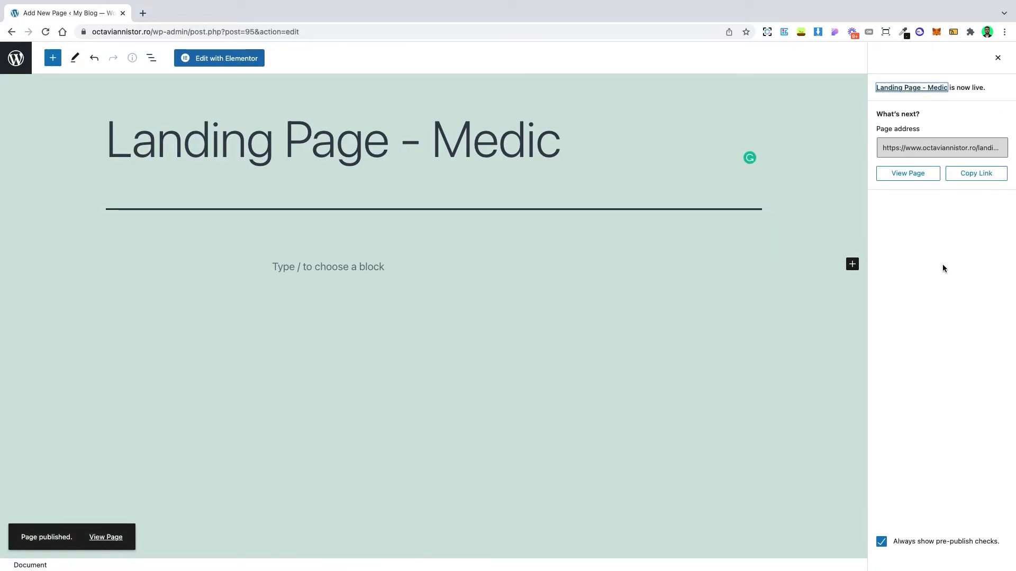
Step: View the published page in a new browser tab, look it over and close that tab
right_click(911, 175)
left_click(786, 182)
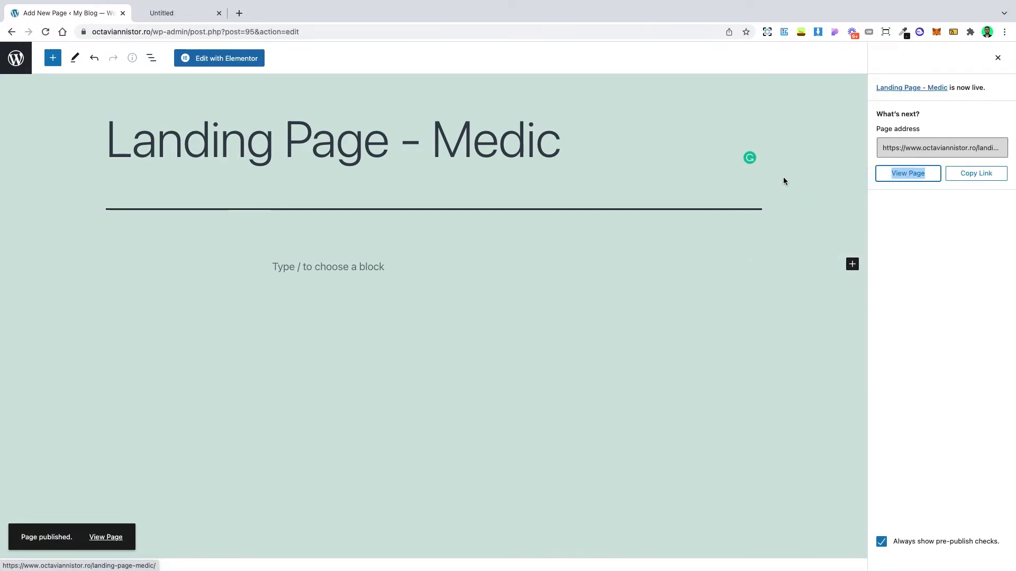
left_click(187, 14)
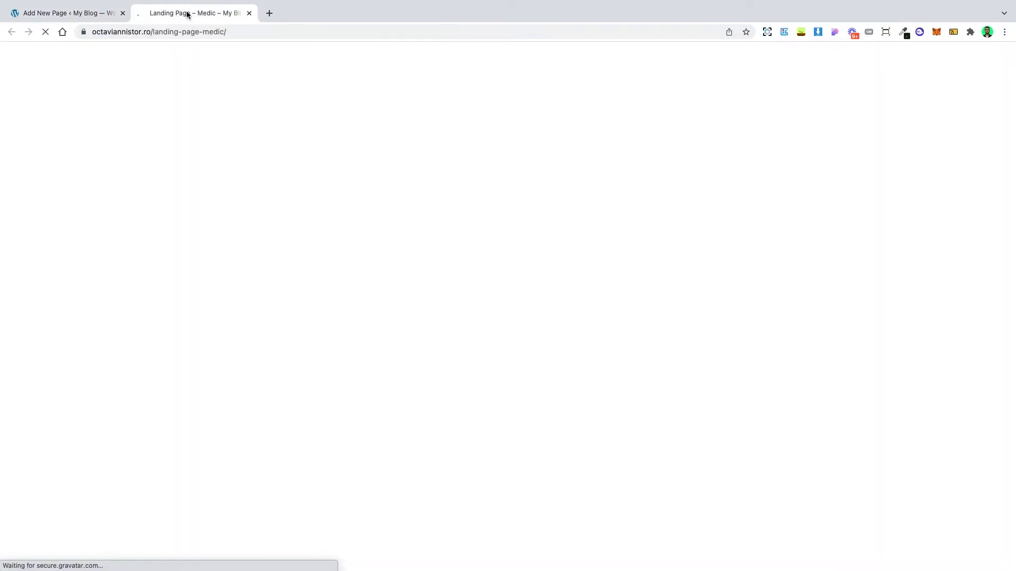
scroll(465, 277, "down", 3)
scroll(466, 276, "up", 3)
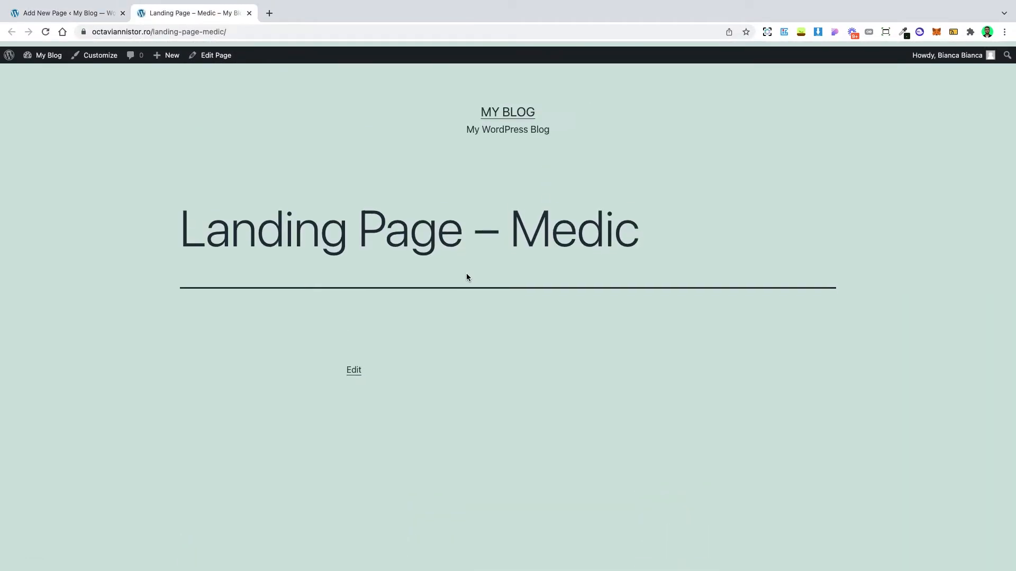
left_click(249, 14)
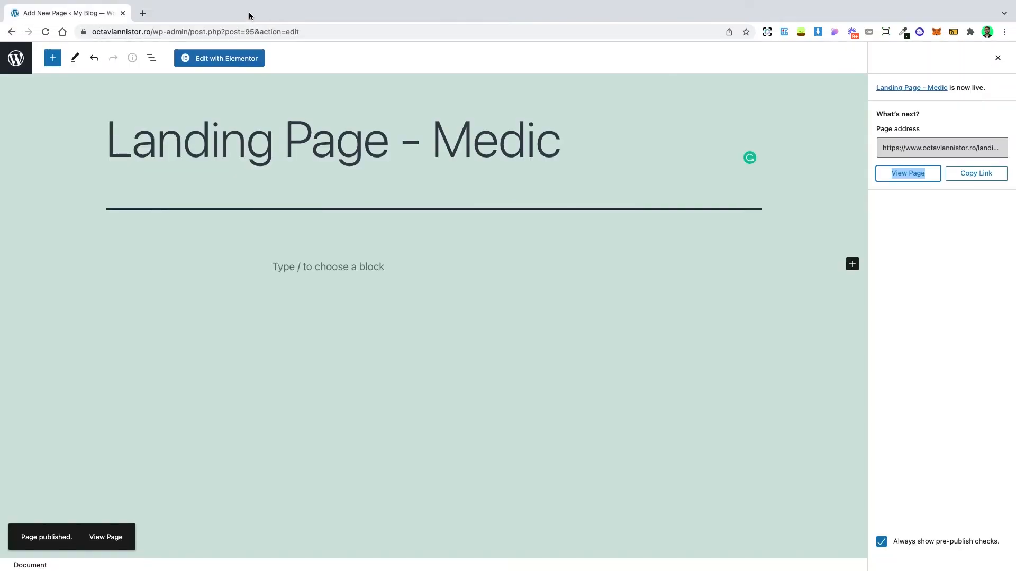
Step: Open the new page in Elementor and insert the saved "Landing Page - Medic" template, including its document settings
left_click(219, 60)
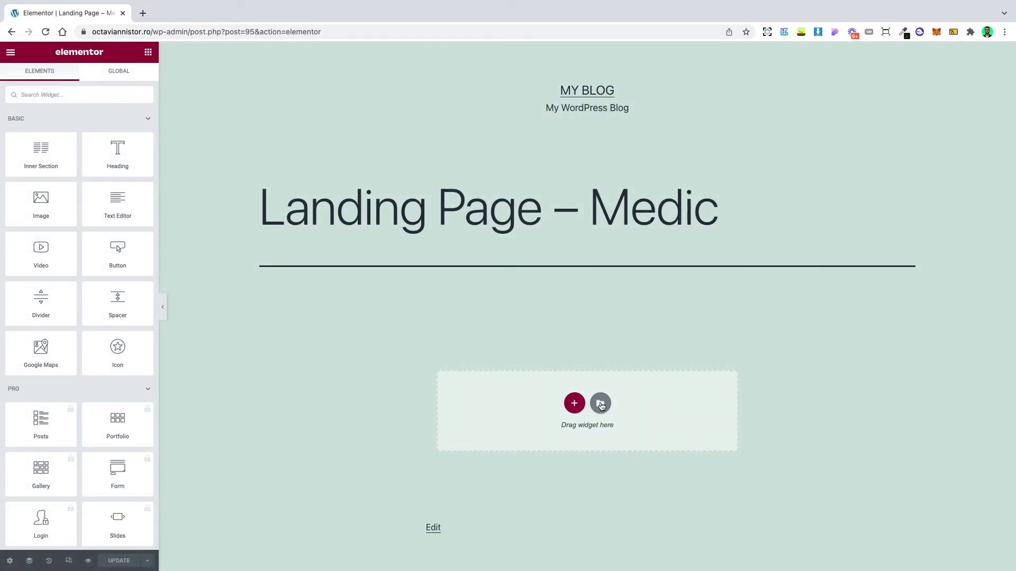
left_click(602, 405)
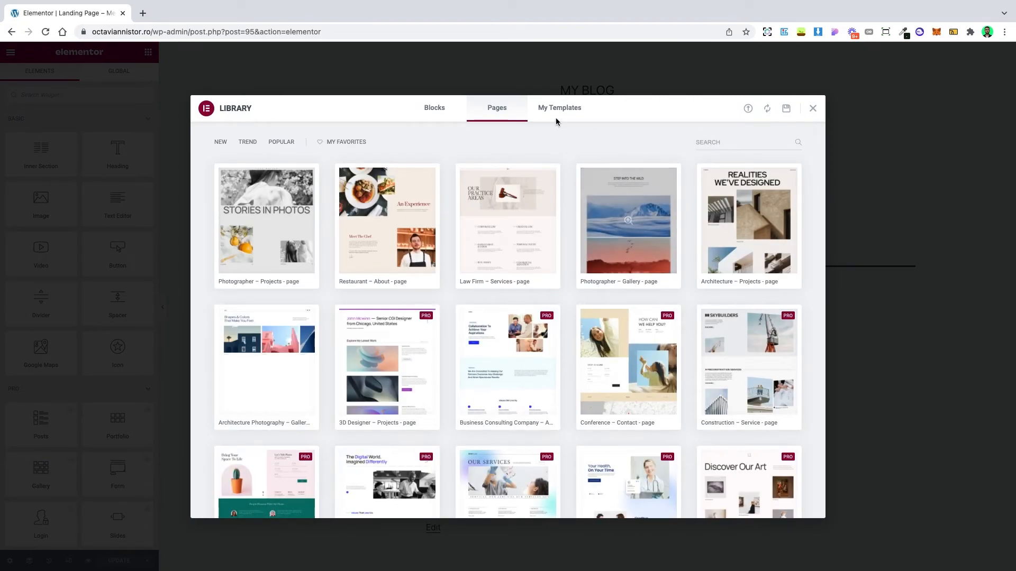
left_click(556, 112)
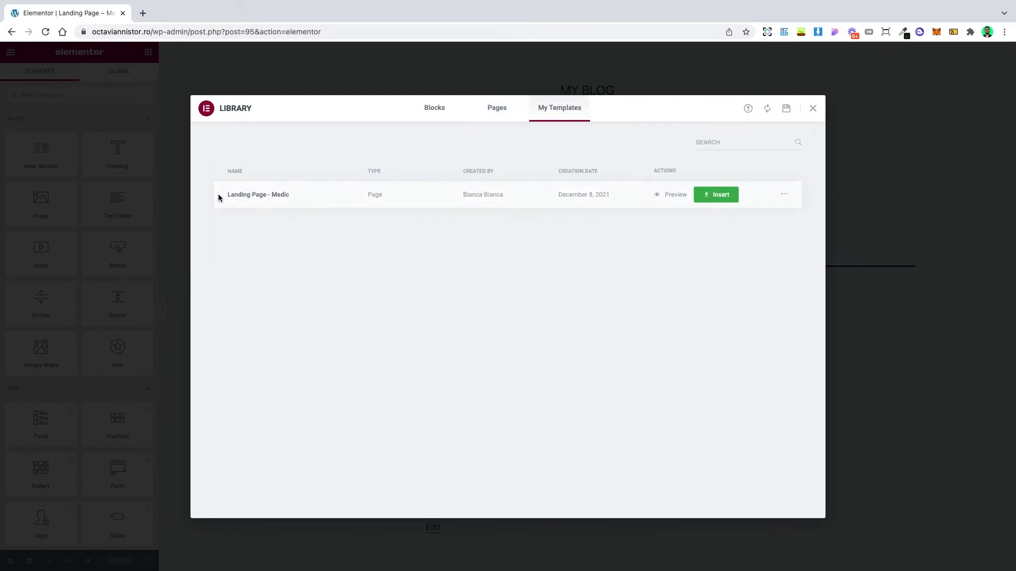
left_click(717, 197)
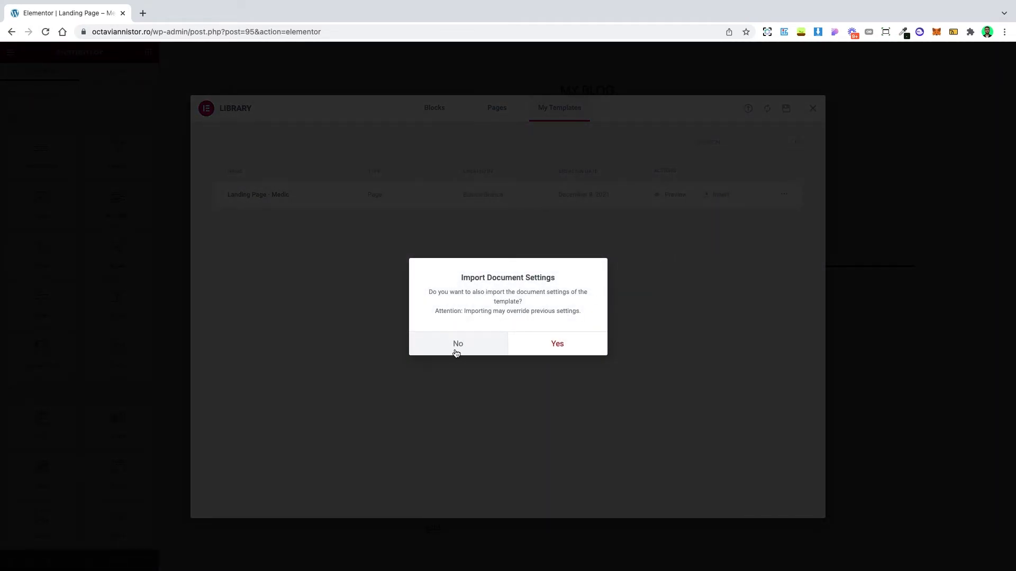
left_click(550, 347)
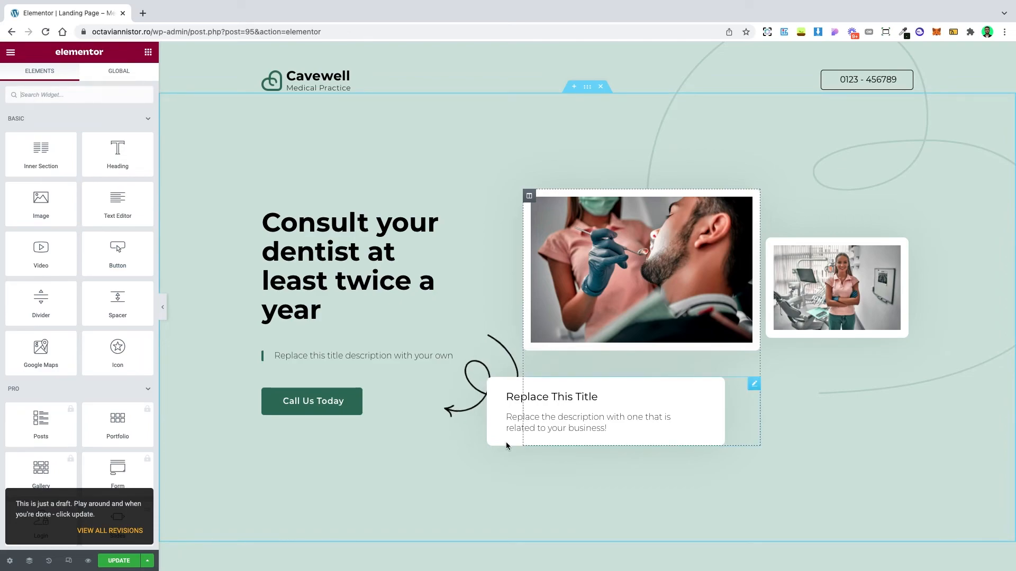
Step: Check the inserted template through to its footer, then update the page and preview the changes
scroll(480, 456, "down", 1)
scroll(479, 455, "down", 8)
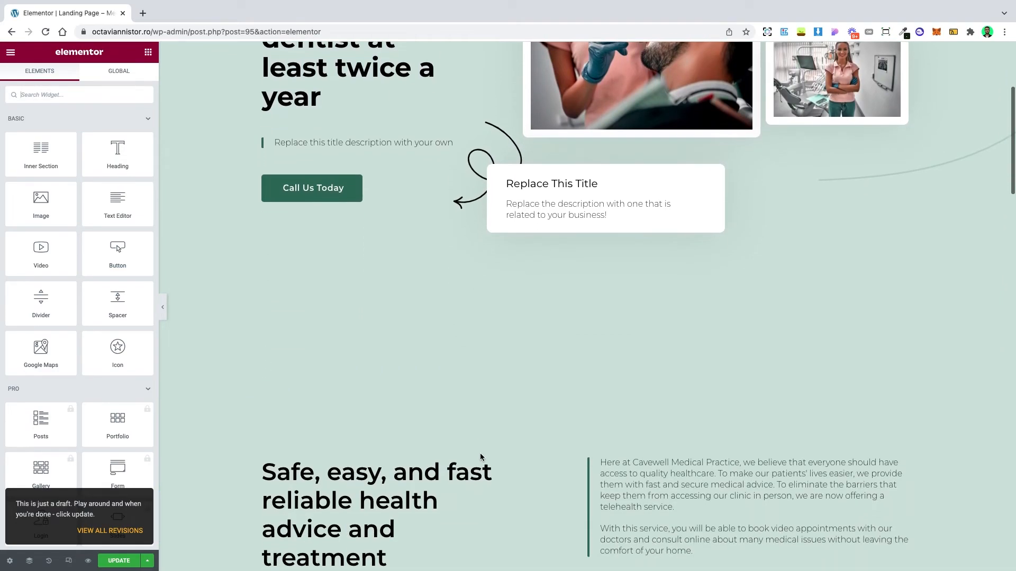
scroll(482, 453, "down", 9)
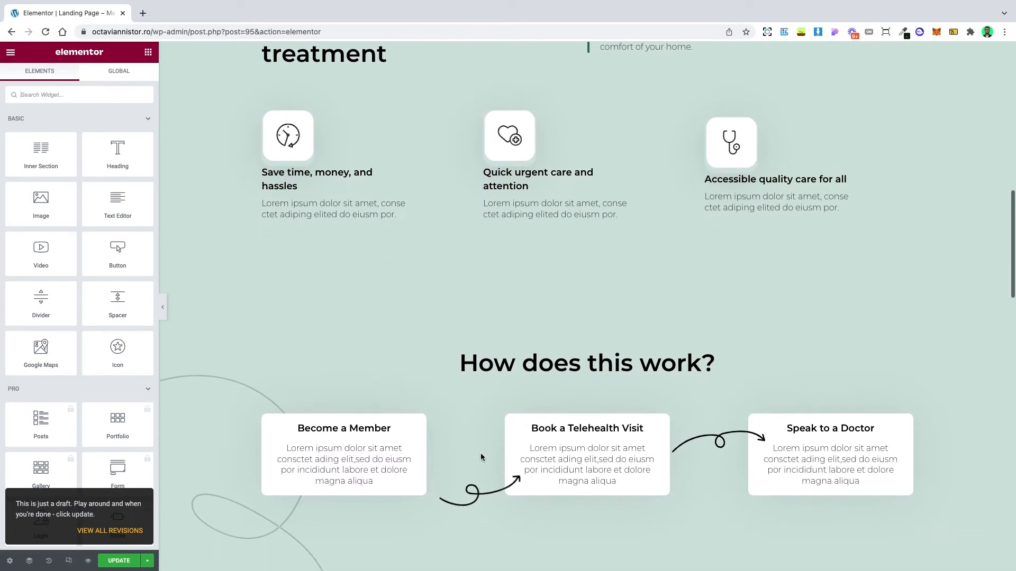
scroll(481, 454, "down", 13)
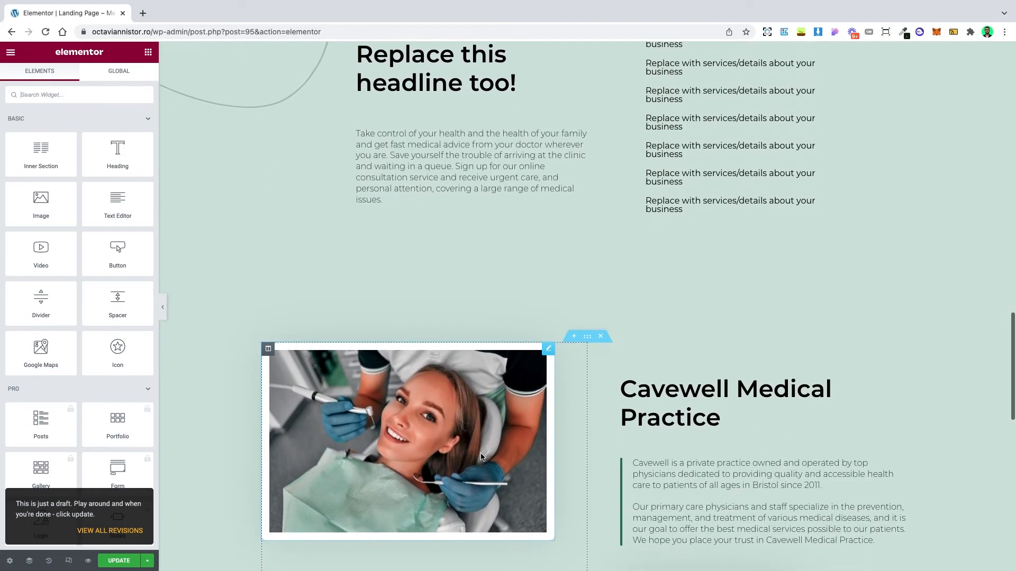
scroll(480, 453, "down", 7)
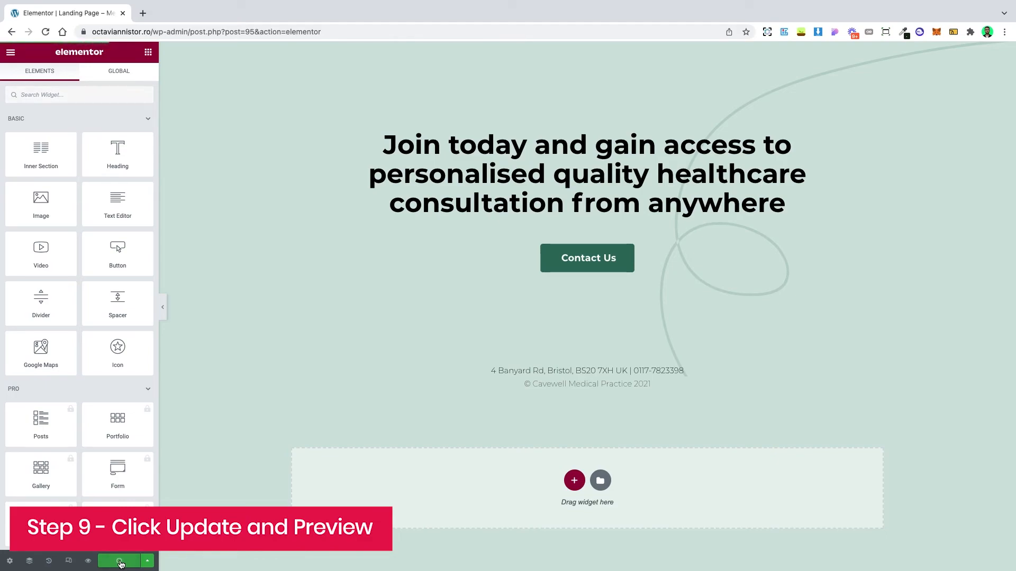
left_click(89, 562)
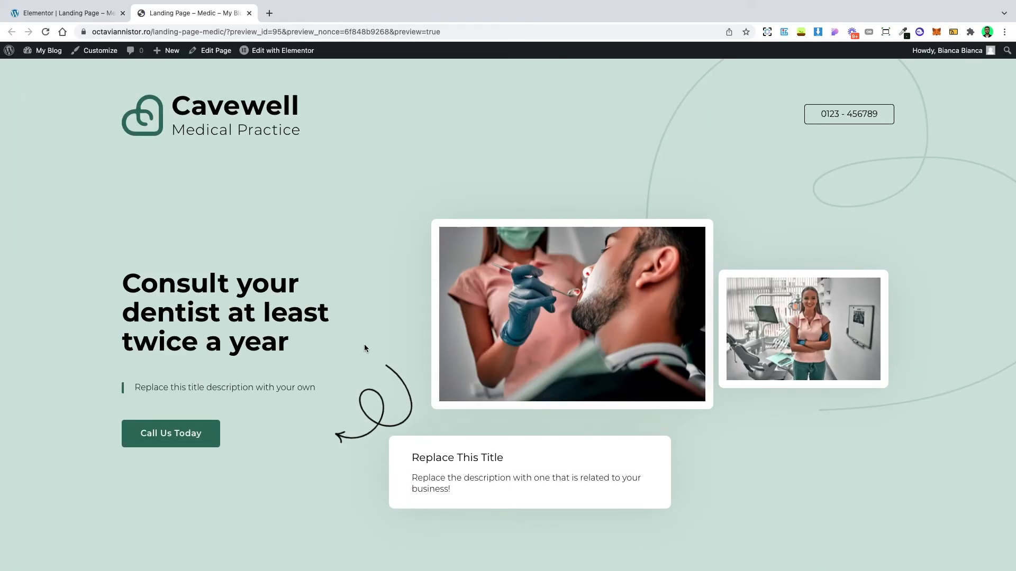
Step: Review the previewed page down to the closing section and test its Contact Us button, dismissing the call dialog
scroll(374, 348, "down", 7)
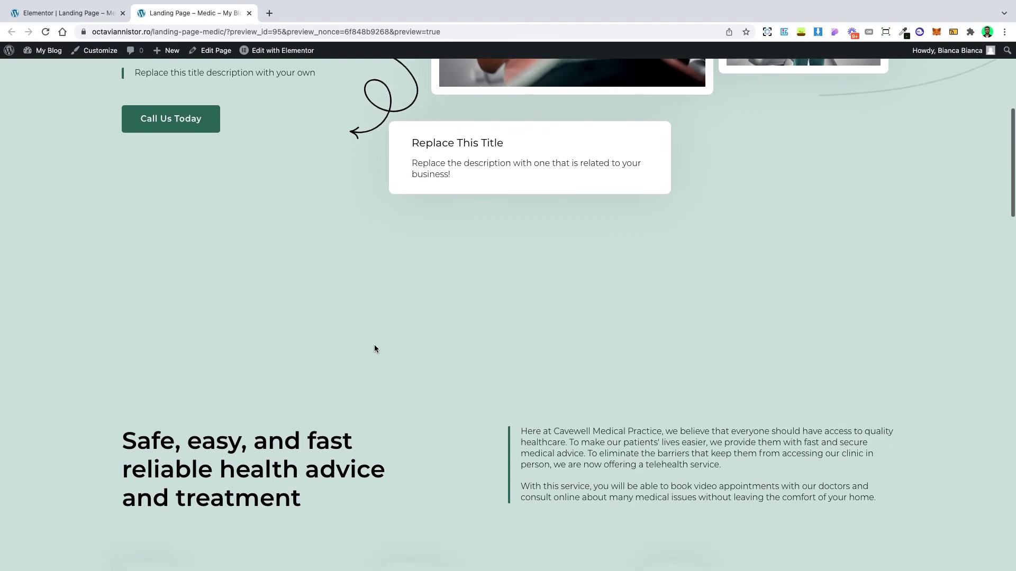
scroll(375, 348, "down", 9)
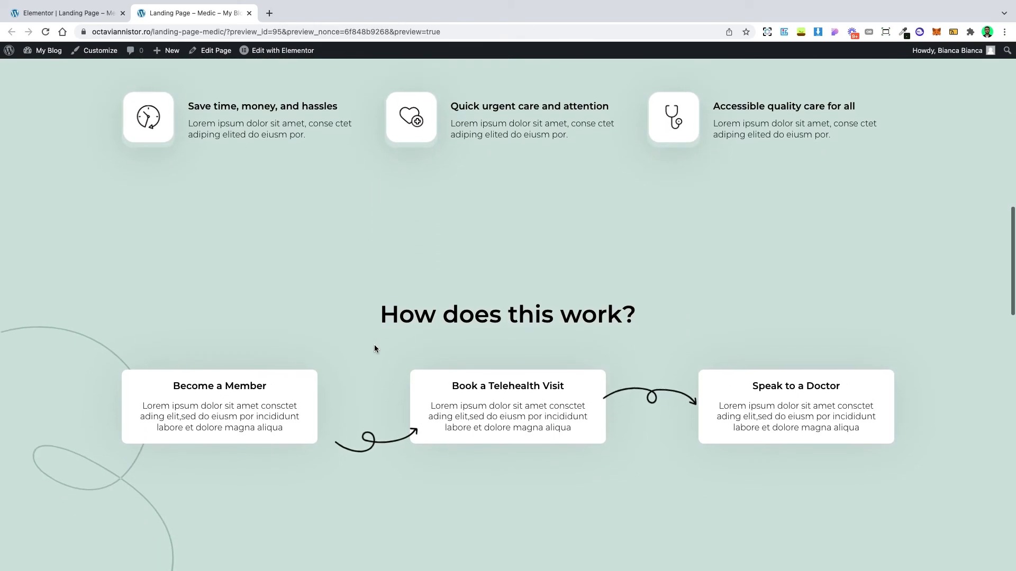
scroll(374, 348, "down", 7)
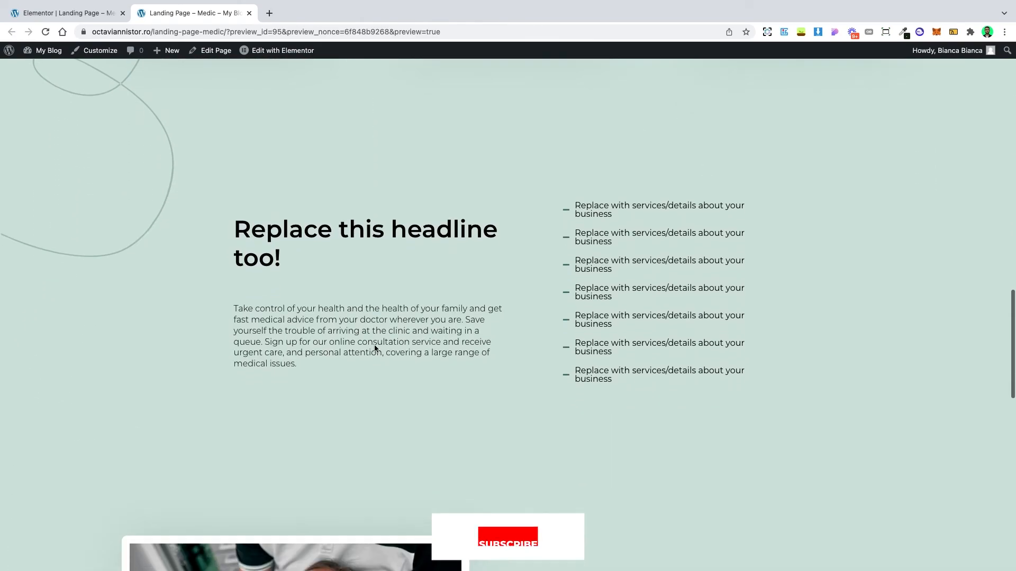
scroll(375, 349, "down", 11)
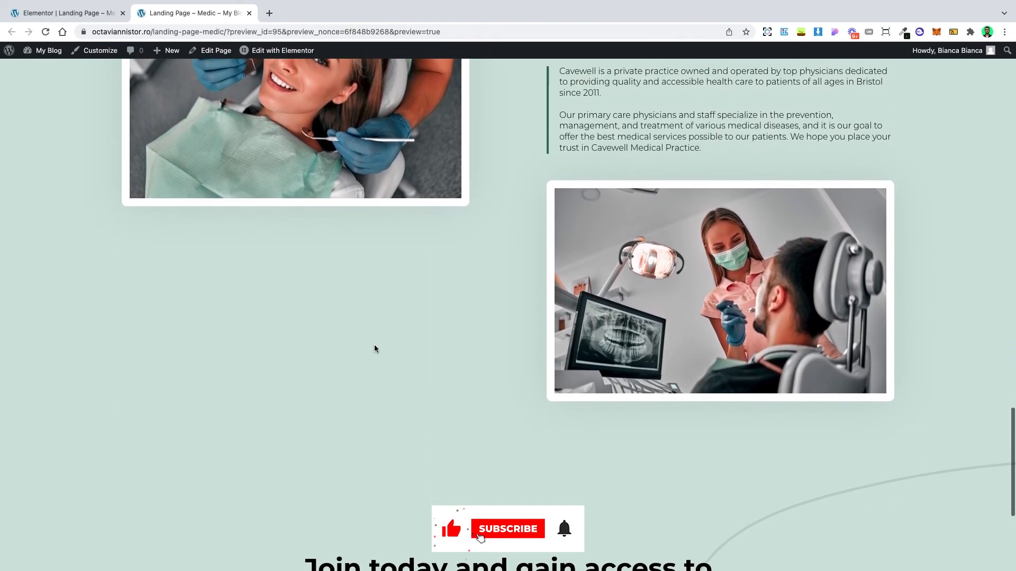
scroll(374, 348, "down", 2)
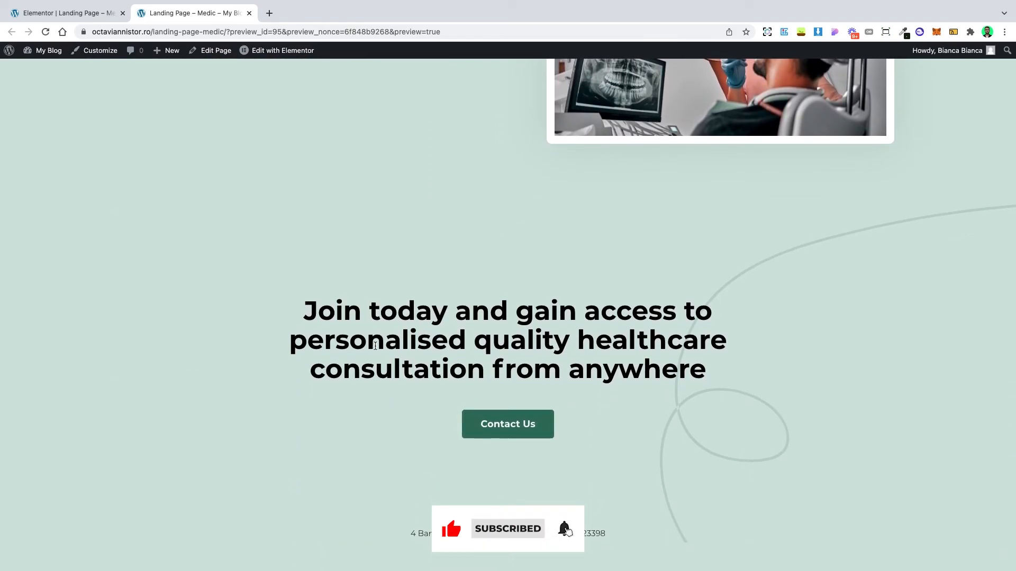
left_click(499, 429)
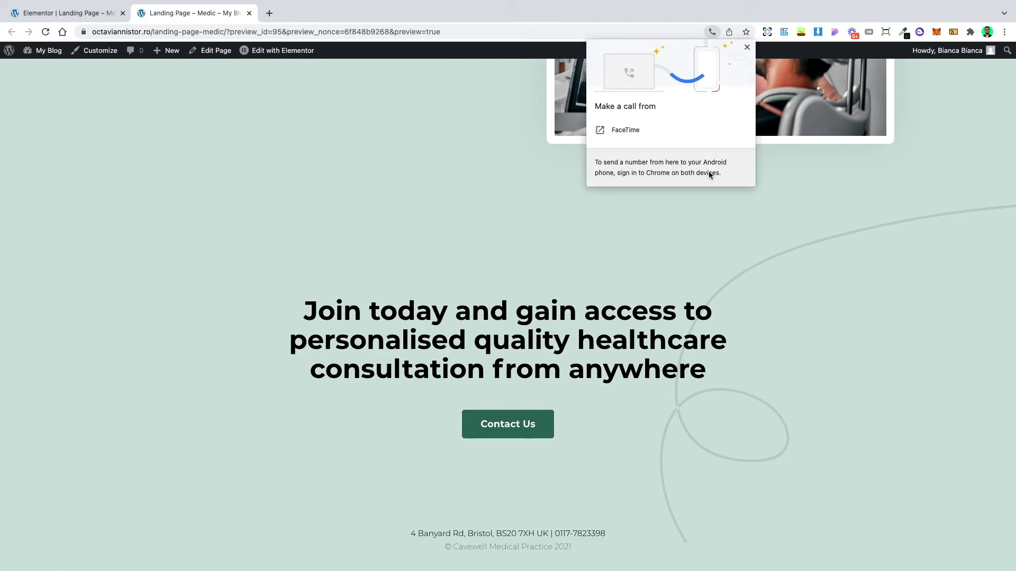
left_click(747, 47)
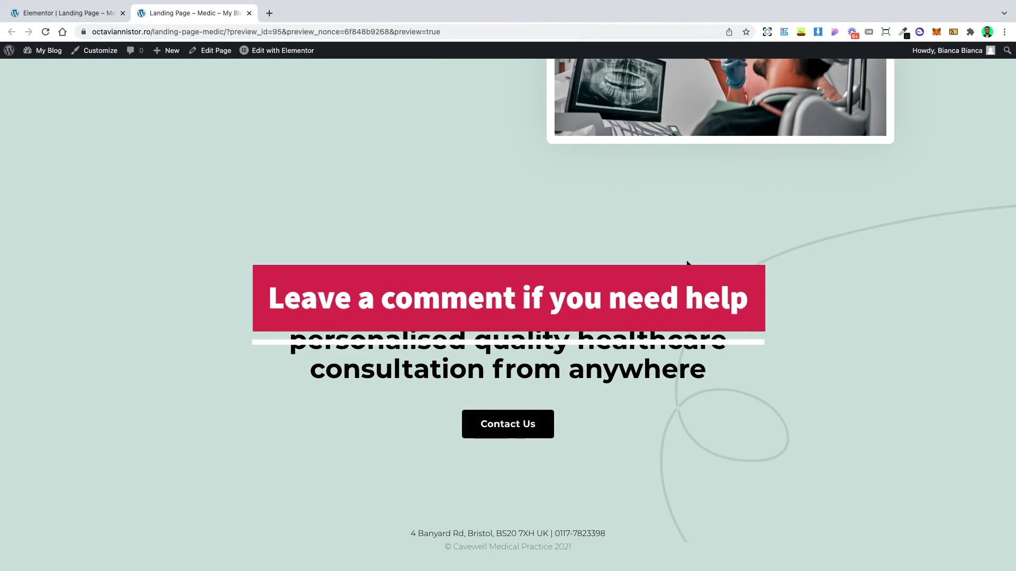
Step: Return to the preview's hero section and test the Call Us Today button, dismissing the call dialog
scroll(613, 336, "up", 15)
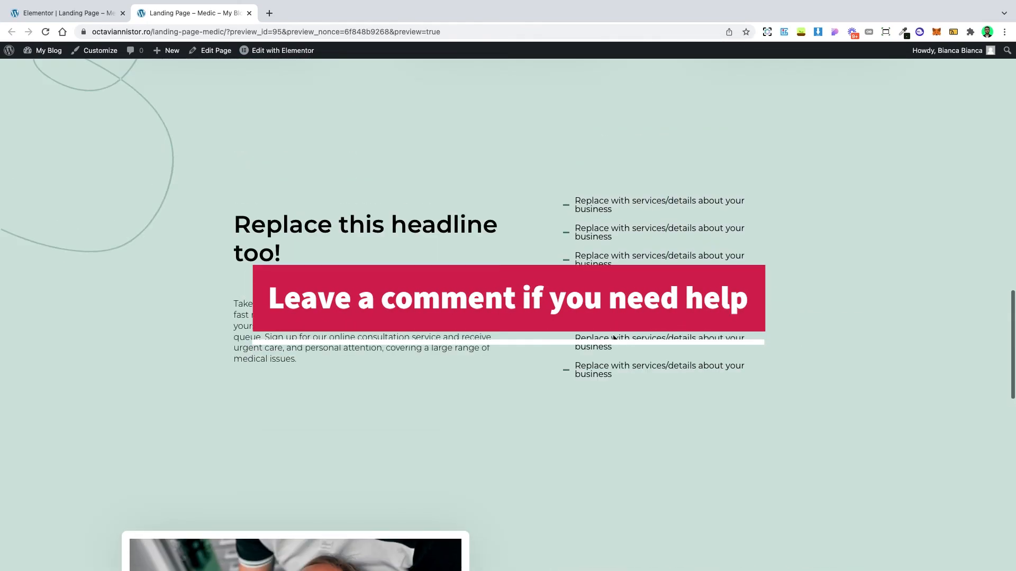
scroll(614, 339, "up", 5)
scroll(614, 339, "up", 6)
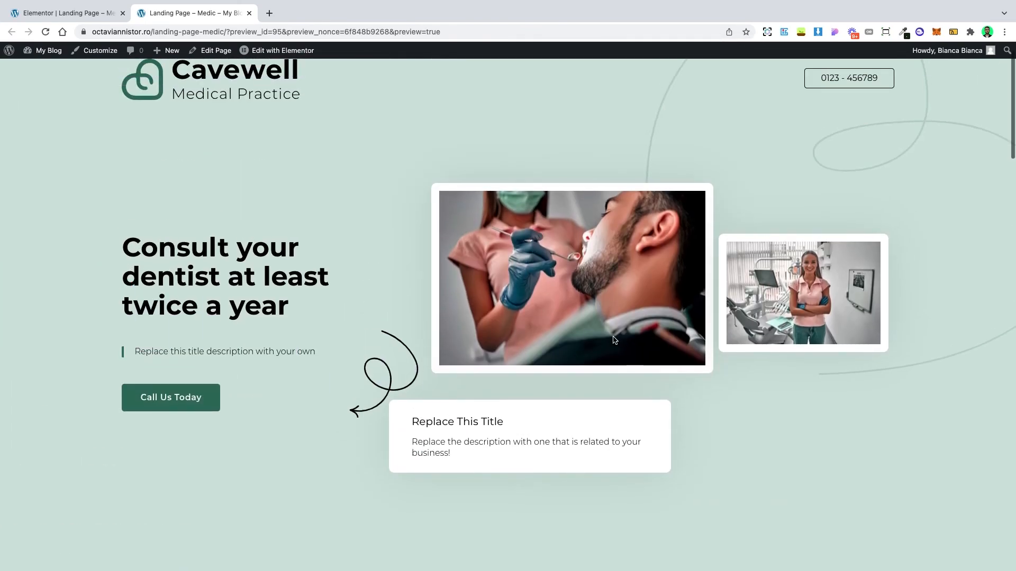
left_click(179, 404)
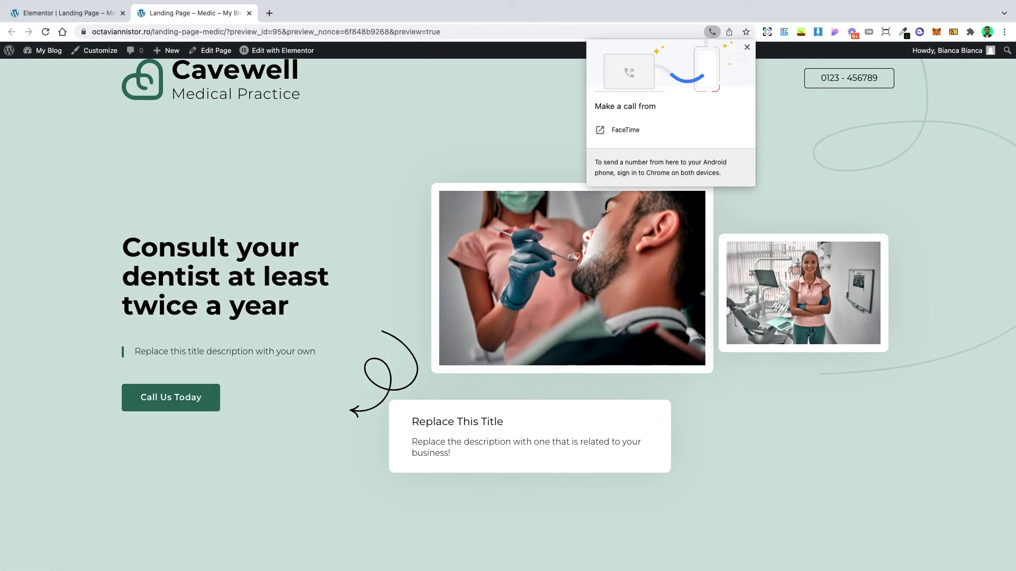
left_click(747, 48)
scroll(817, 124, "up", 1)
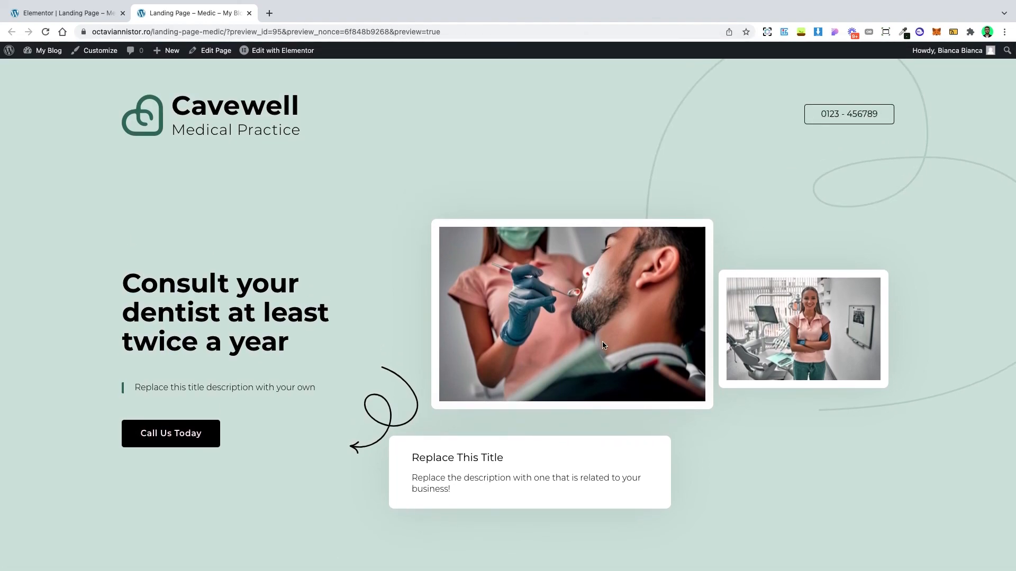